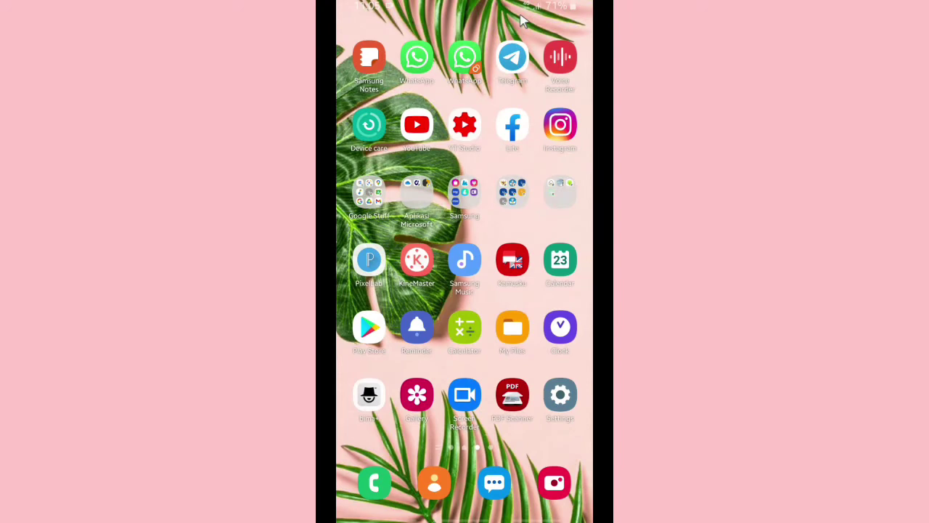
Open Telegram and bring up the ringtone choices for calls in its Notifications and Sounds settings.
{"action": "left_click", "coordinate": [514, 61]}
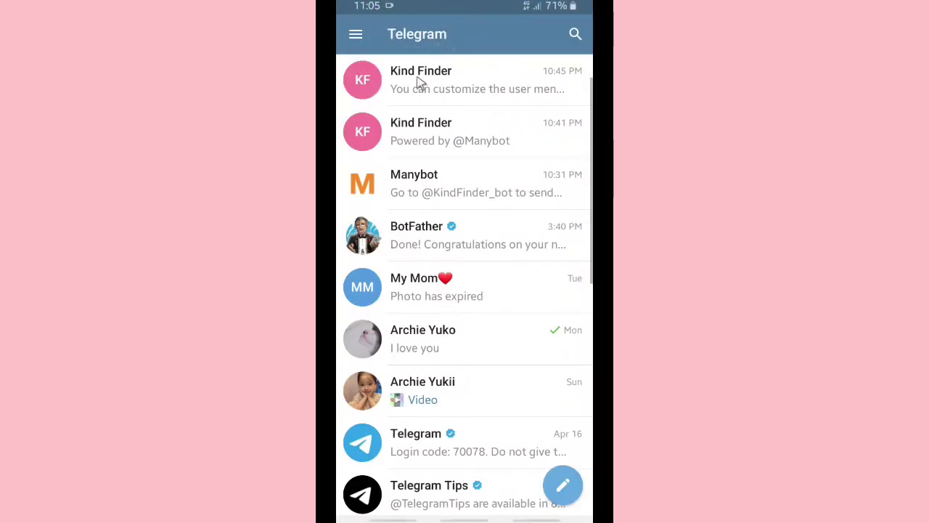
{"action": "left_click", "coordinate": [355, 36]}
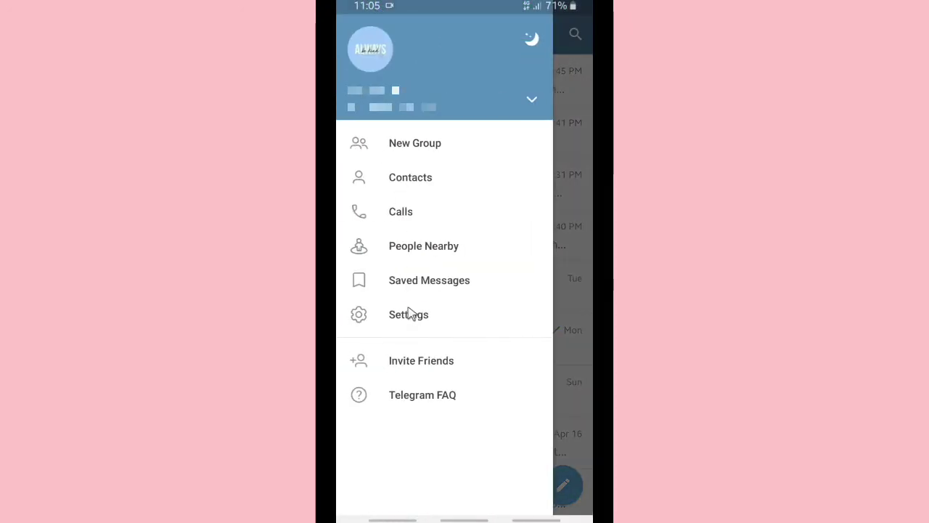
{"action": "left_click", "coordinate": [410, 315]}
{"action": "left_click", "coordinate": [416, 342]}
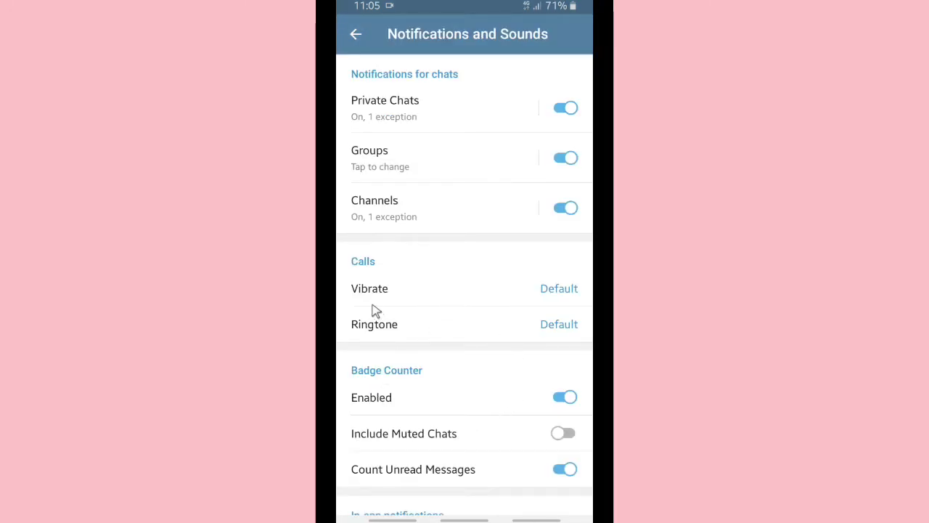
{"action": "left_click", "coordinate": [397, 332]}
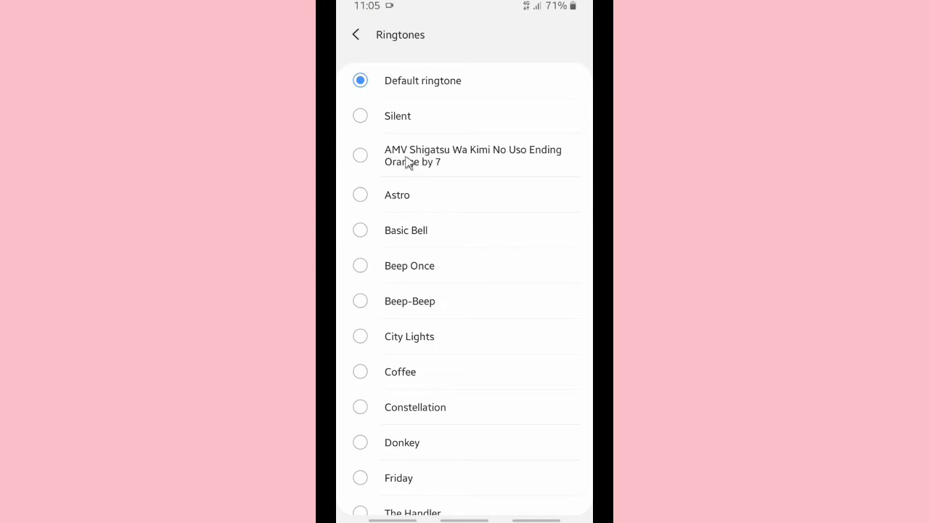
Sample several song ringtones, choose Rich_Brian_-_History_(mp3.pm) for Telegram calls, and return to the home screen.
{"action": "left_click", "coordinate": [441, 160]}
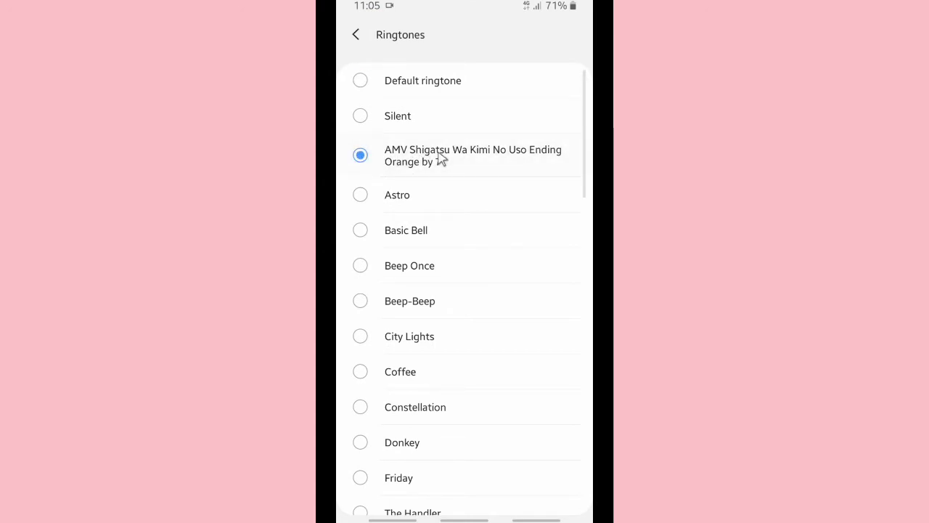
{"action": "scroll", "coordinate": [438, 207], "scroll_direction": "down", "scroll_amount": 10}
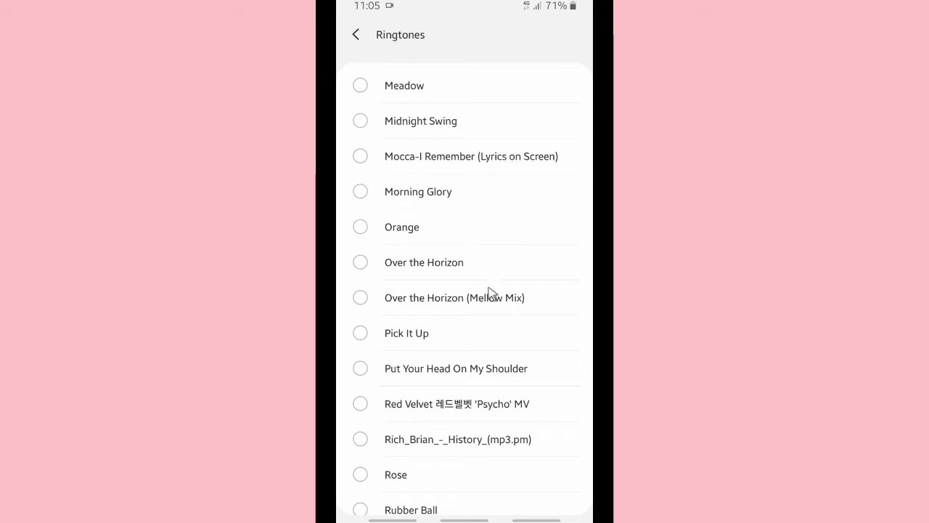
{"action": "left_click", "coordinate": [446, 377]}
{"action": "scroll", "coordinate": [446, 384], "scroll_direction": "down", "scroll_amount": 1}
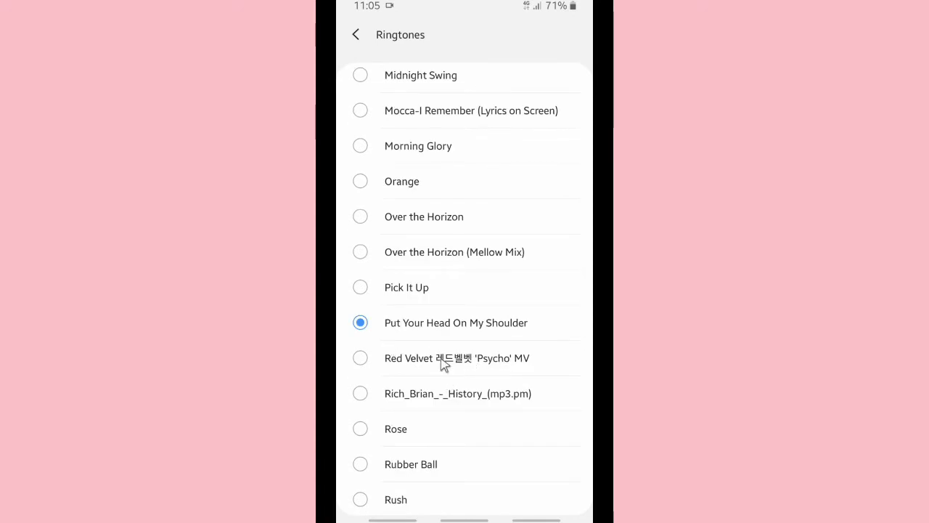
{"action": "left_click", "coordinate": [440, 358]}
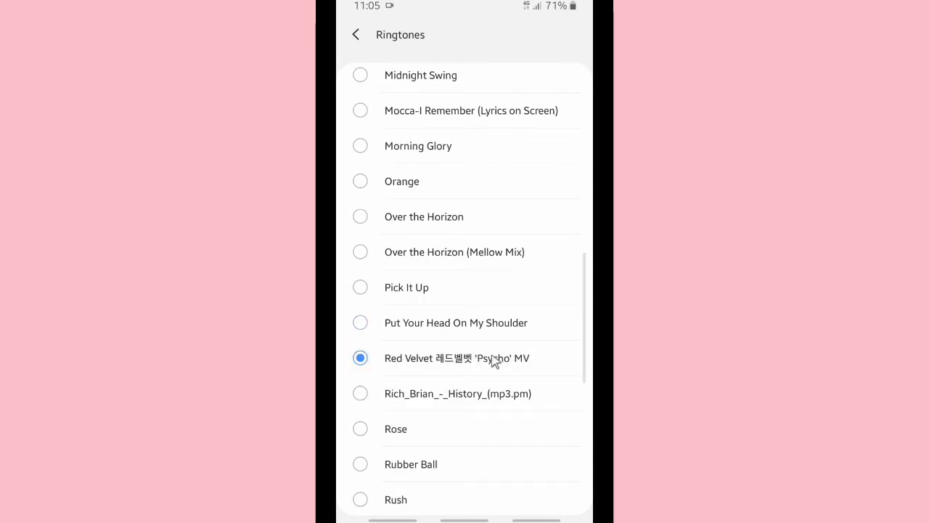
{"action": "left_click", "coordinate": [438, 395]}
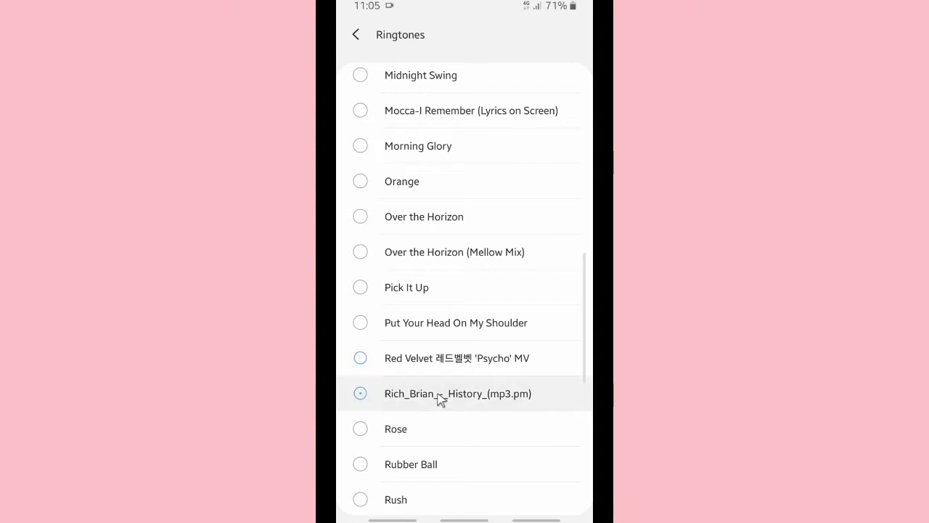
{"action": "scroll", "coordinate": [442, 386], "scroll_direction": "down", "scroll_amount": 3}
{"action": "scroll", "coordinate": [441, 385], "scroll_direction": "down", "scroll_amount": 4}
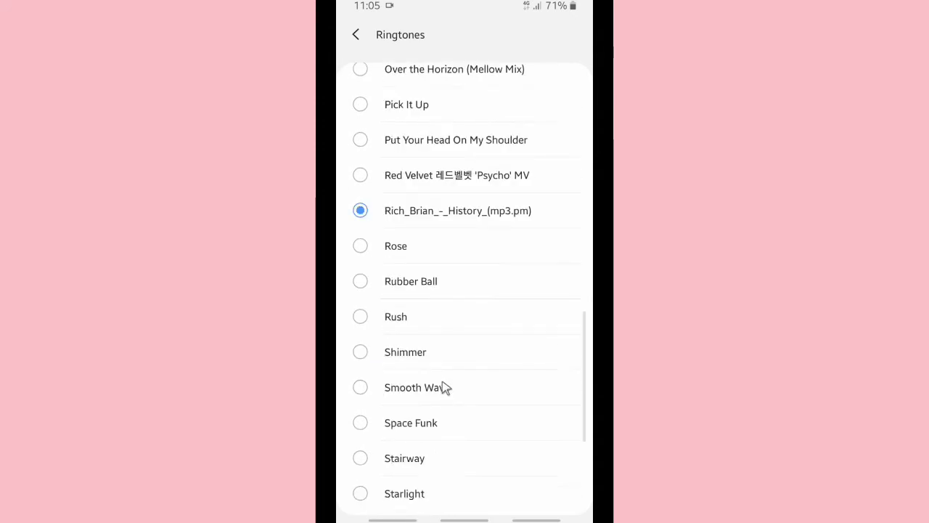
{"action": "scroll", "coordinate": [443, 377], "scroll_direction": "up", "scroll_amount": 6}
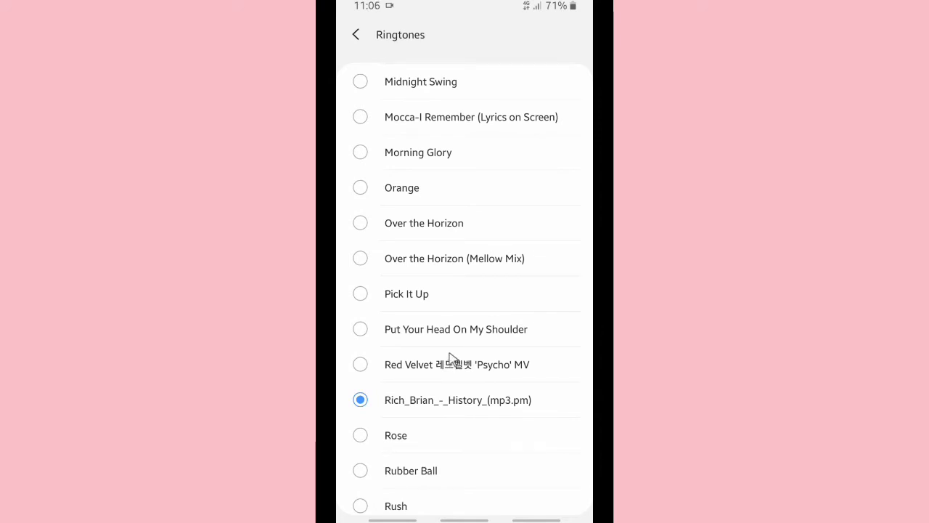
{"action": "right_click", "coordinate": [449, 354]}
{"action": "right_click", "coordinate": [449, 354]}
{"action": "right_click", "coordinate": [450, 354]}
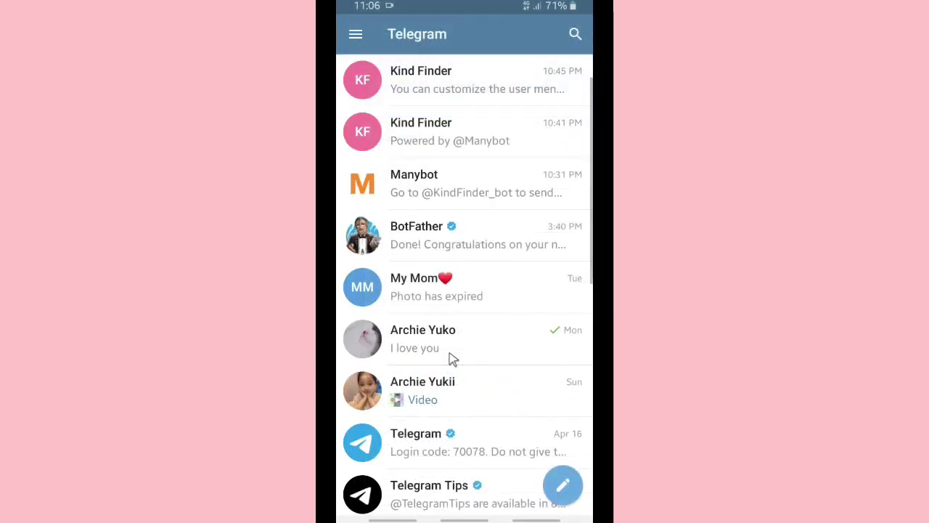
{"action": "right_click", "coordinate": [450, 352]}
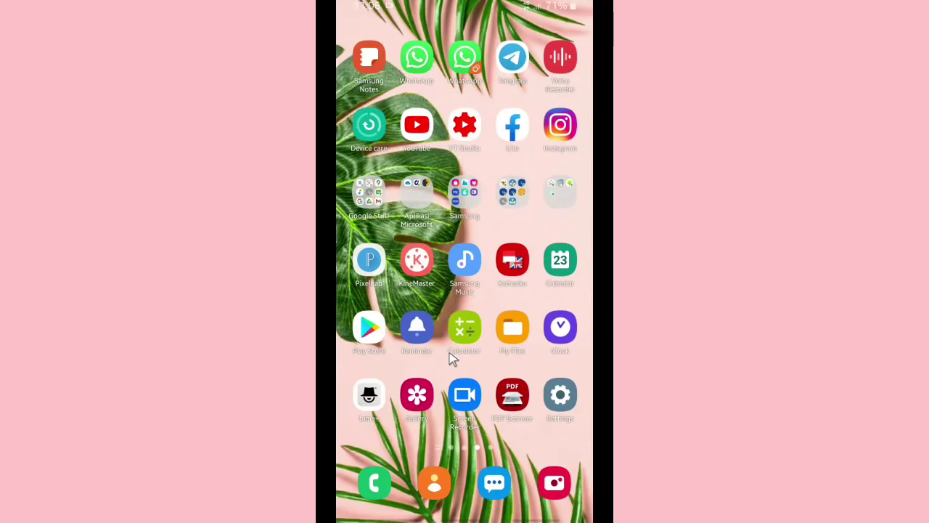
Switch to My Files and open the Telegram folder in internal storage.
{"action": "left_click", "coordinate": [512, 331]}
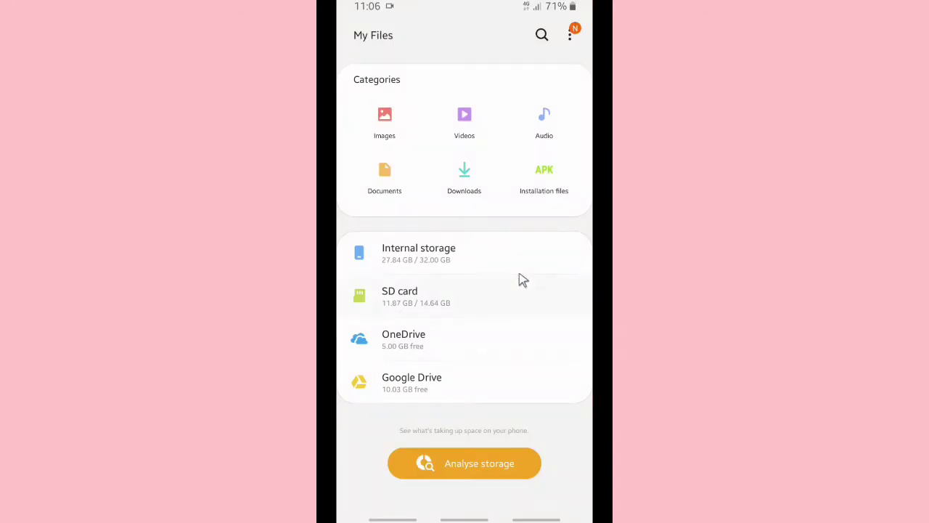
{"action": "left_click", "coordinate": [429, 255]}
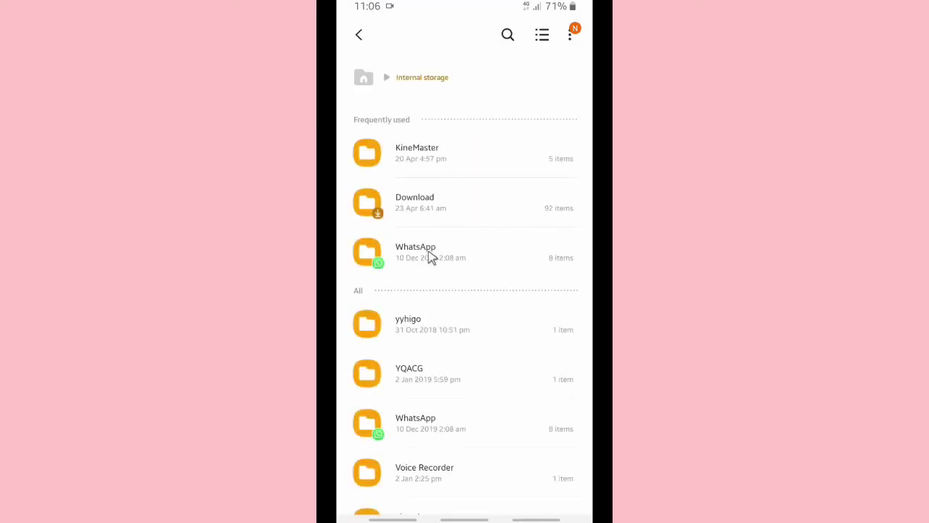
{"action": "scroll", "coordinate": [446, 334], "scroll_direction": "down", "scroll_amount": 3}
{"action": "scroll", "coordinate": [447, 347], "scroll_direction": "down", "scroll_amount": 5}
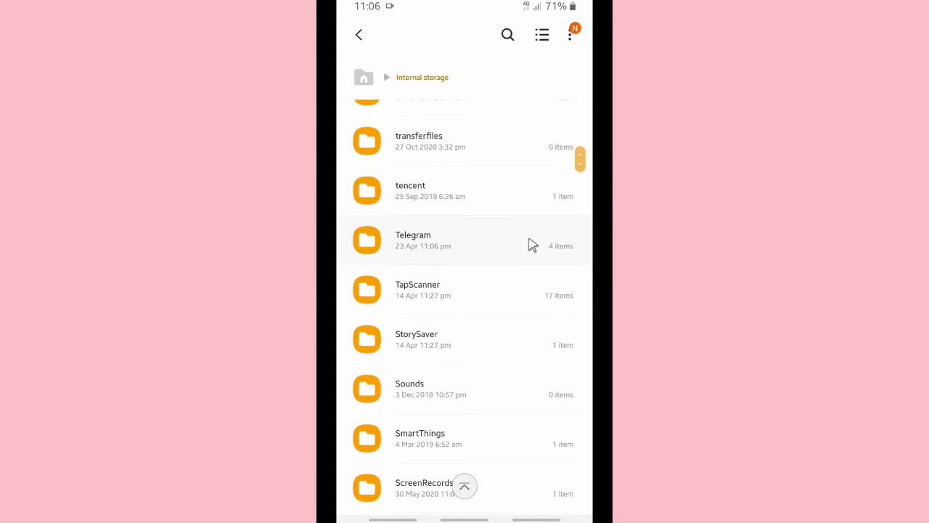
{"action": "left_click", "coordinate": [455, 252]}
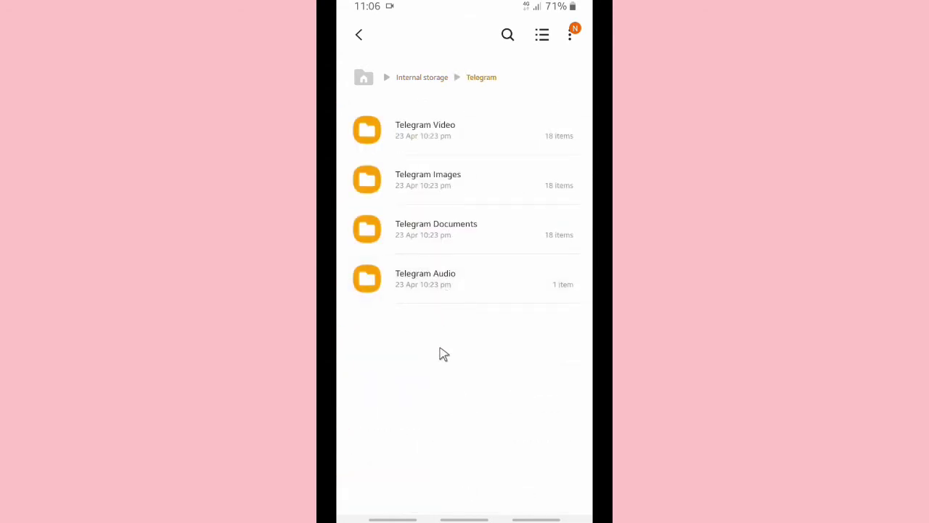
Create a folder named Ringtones inside the Telegram folder.
{"action": "left_click", "coordinate": [570, 35]}
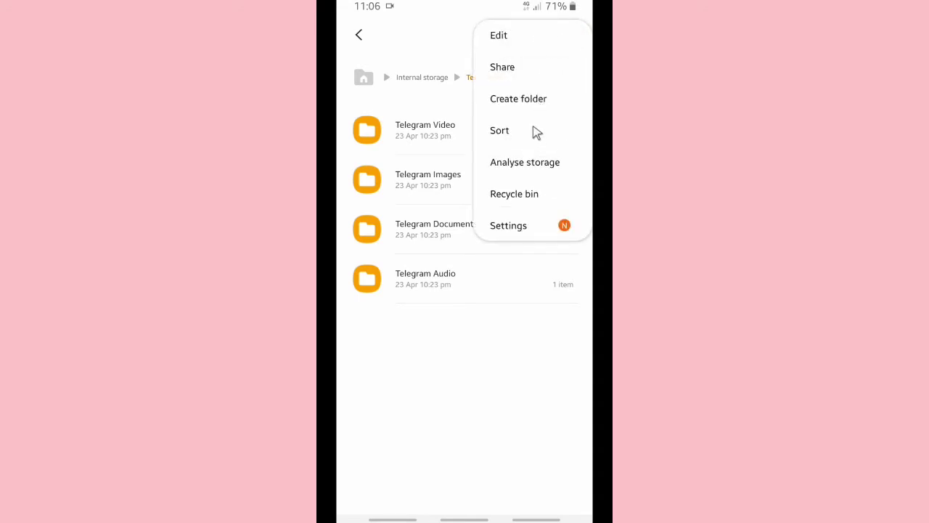
{"action": "left_click", "coordinate": [530, 104]}
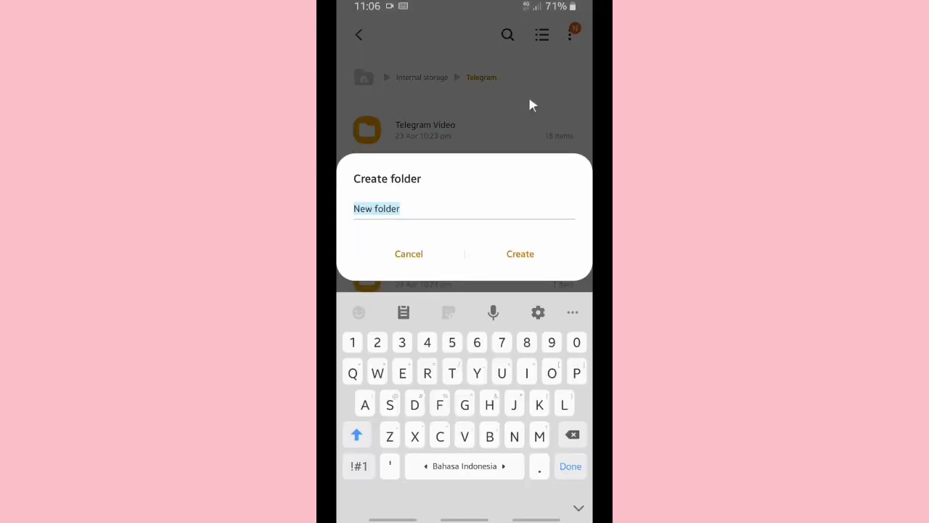
{"action": "type", "text": "Rin"}
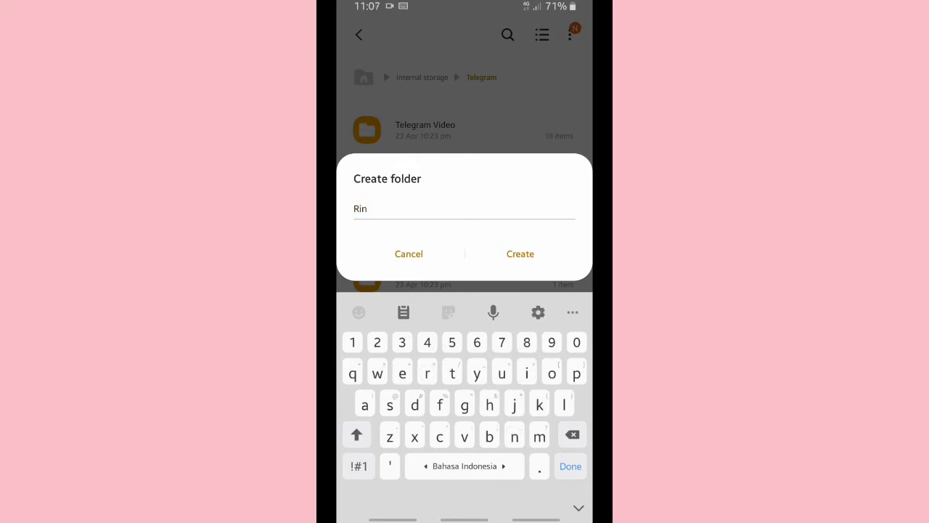
{"action": "type", "text": "gtones"}
{"action": "left_click", "coordinate": [525, 257]}
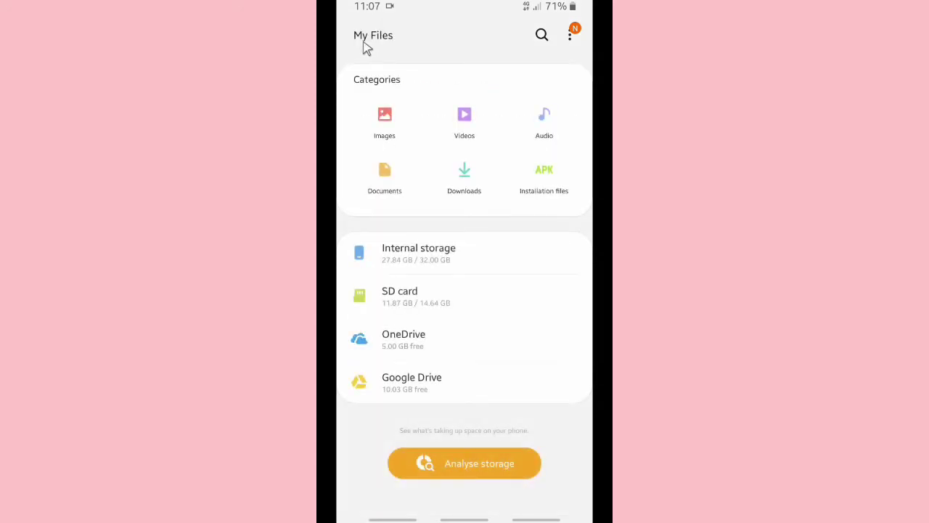
Open the Music folder on the SD card.
{"action": "left_click", "coordinate": [432, 293]}
{"action": "scroll", "coordinate": [436, 274], "scroll_direction": "down", "scroll_amount": 5}
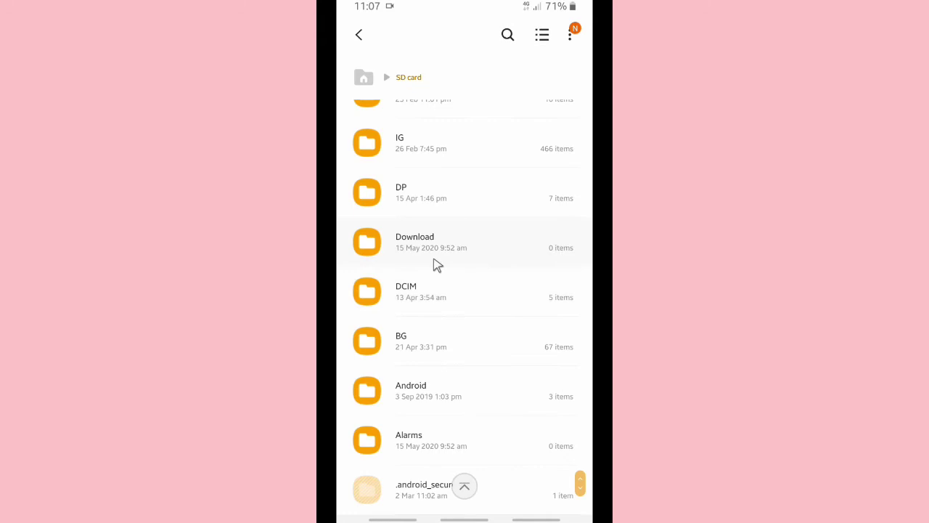
{"action": "left_click_drag", "start_coordinate": [436, 263], "coordinate": [395, 383]}
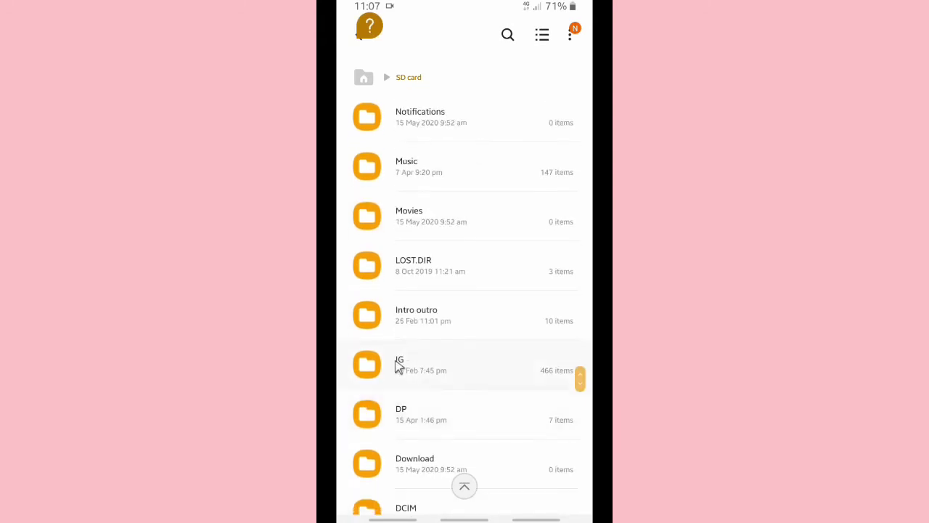
{"action": "left_click", "coordinate": [446, 162]}
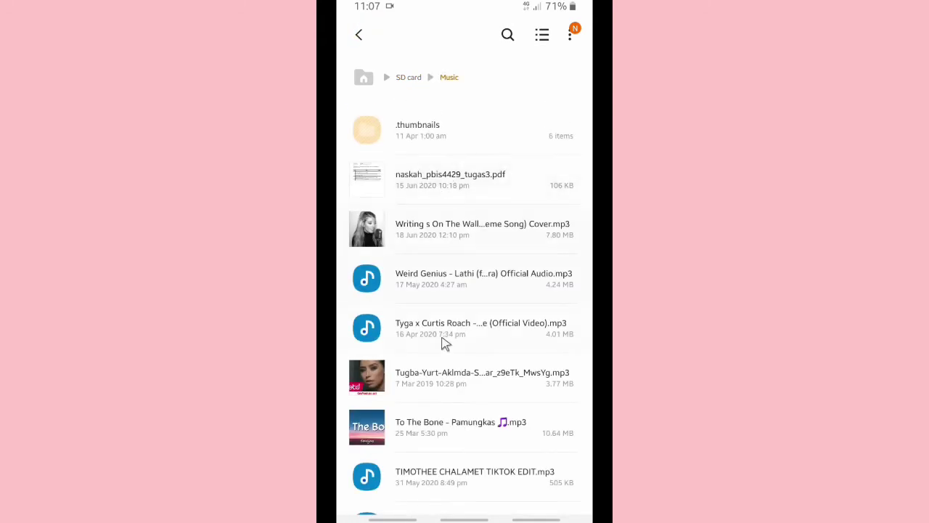
Select the "Writing s On The Wall" cover, "TIMOTHEE CHALAMET TIKTOK EDIT.mp3" and the TIAGZ "They Call" song in the Music folder.
{"action": "left_click", "coordinate": [457, 229]}
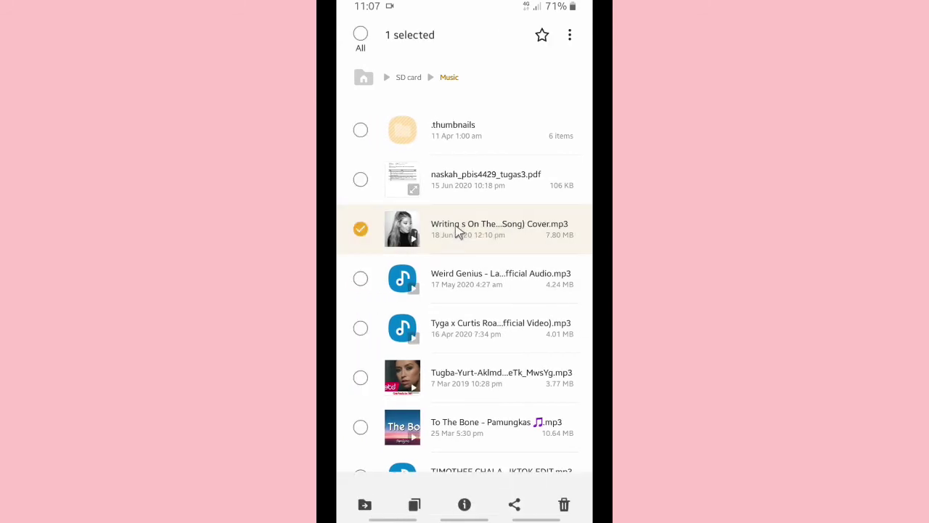
{"action": "scroll", "coordinate": [462, 298], "scroll_direction": "down", "scroll_amount": 3}
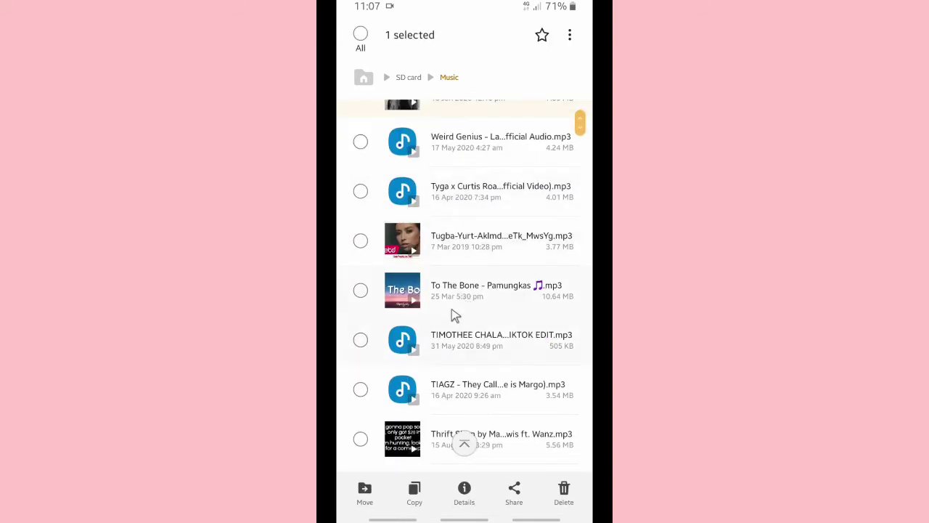
{"action": "scroll", "coordinate": [453, 310], "scroll_direction": "down", "scroll_amount": 1}
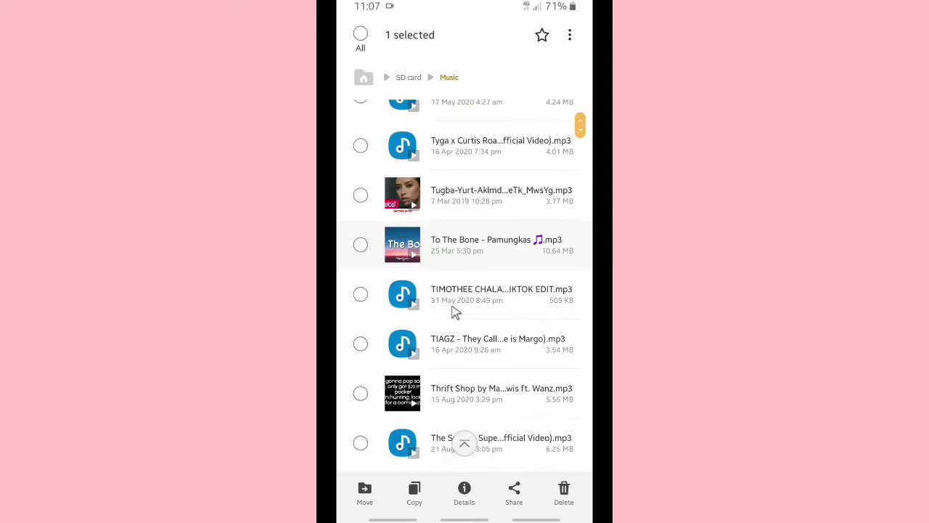
{"action": "left_click", "coordinate": [453, 313]}
{"action": "scroll", "coordinate": [453, 312], "scroll_direction": "down", "scroll_amount": 2}
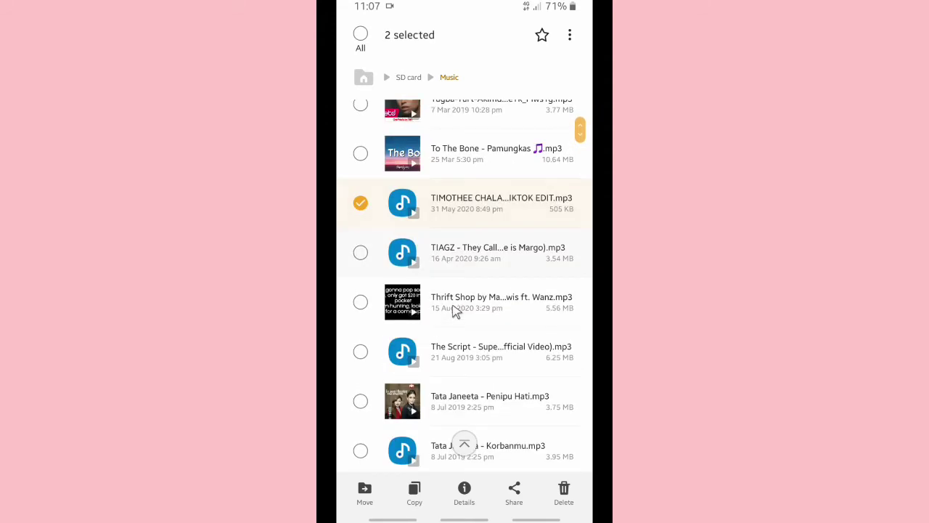
{"action": "left_click", "coordinate": [464, 265]}
Add Rich Brian's "100 Degrees", the Michael Bublé song and Green Day's "Boulevard of Broken Dreams" to the selected music files.
{"action": "scroll", "coordinate": [465, 297], "scroll_direction": "down", "scroll_amount": 9}
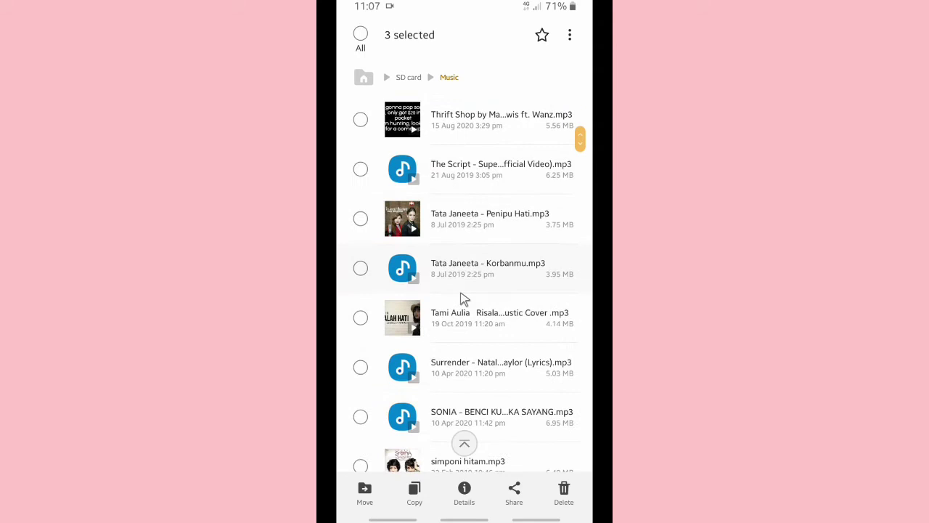
{"action": "scroll", "coordinate": [465, 298], "scroll_direction": "down", "scroll_amount": 4}
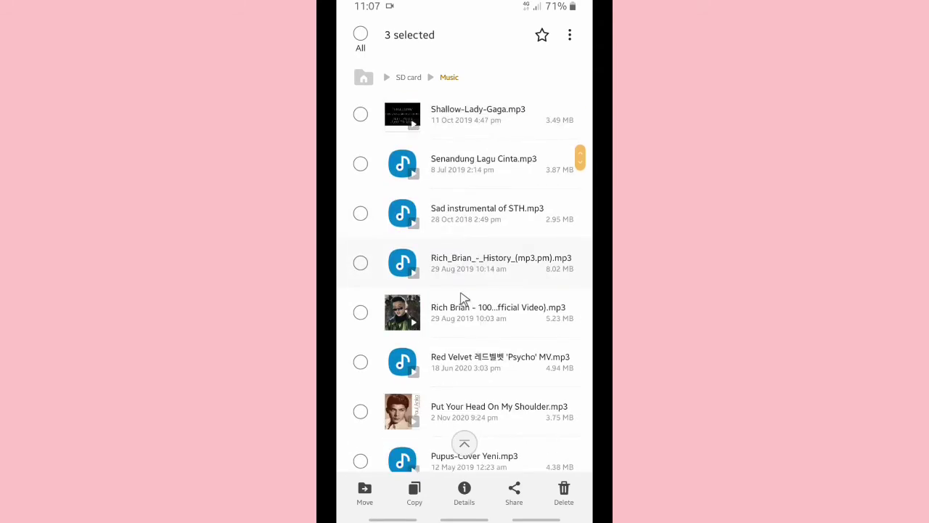
{"action": "scroll", "coordinate": [464, 299], "scroll_direction": "down", "scroll_amount": 1}
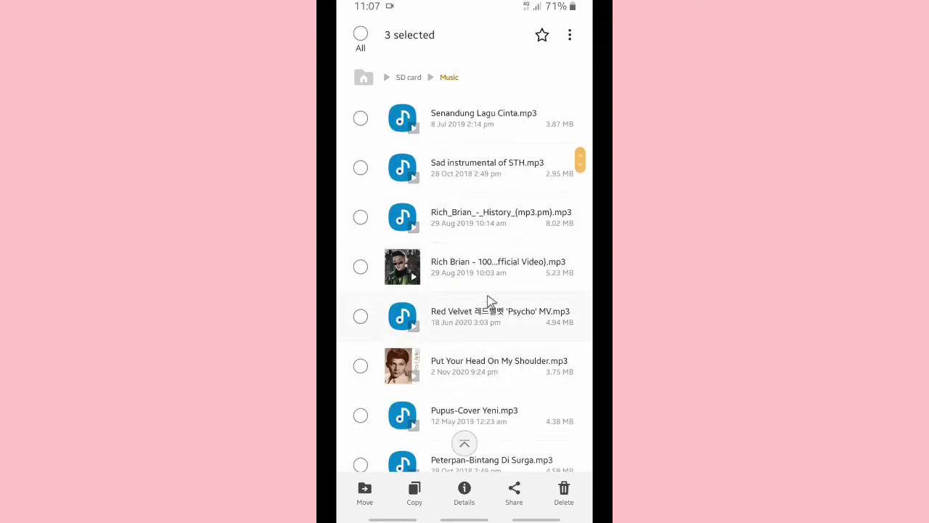
{"action": "left_click", "coordinate": [481, 282]}
{"action": "scroll", "coordinate": [481, 282], "scroll_direction": "down", "scroll_amount": 20}
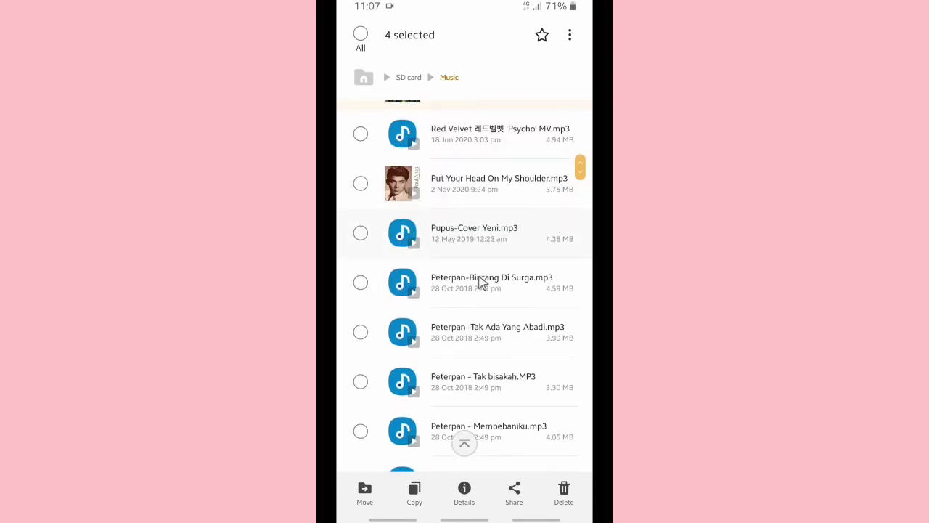
{"action": "scroll", "coordinate": [480, 281], "scroll_direction": "down", "scroll_amount": 8}
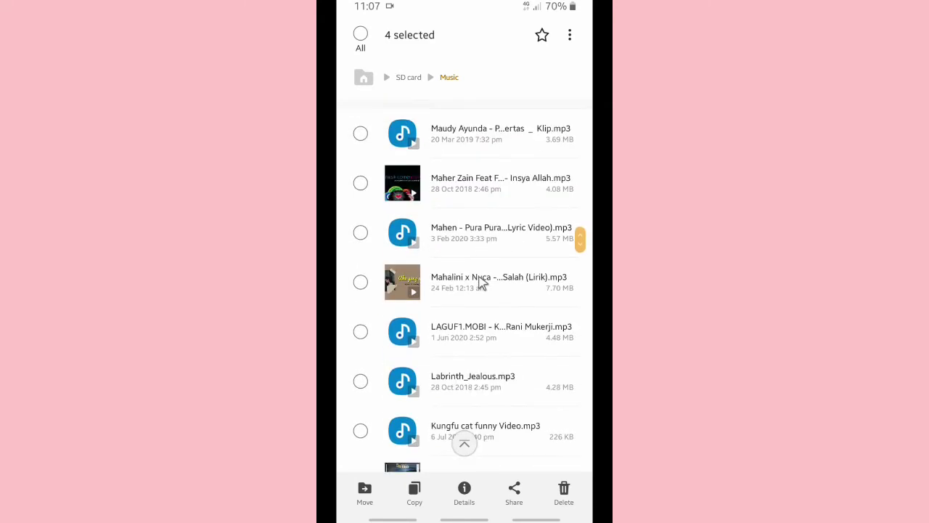
{"action": "scroll", "coordinate": [477, 214], "scroll_direction": "up", "scroll_amount": 2}
{"action": "scroll", "coordinate": [478, 214], "scroll_direction": "up", "scroll_amount": 2}
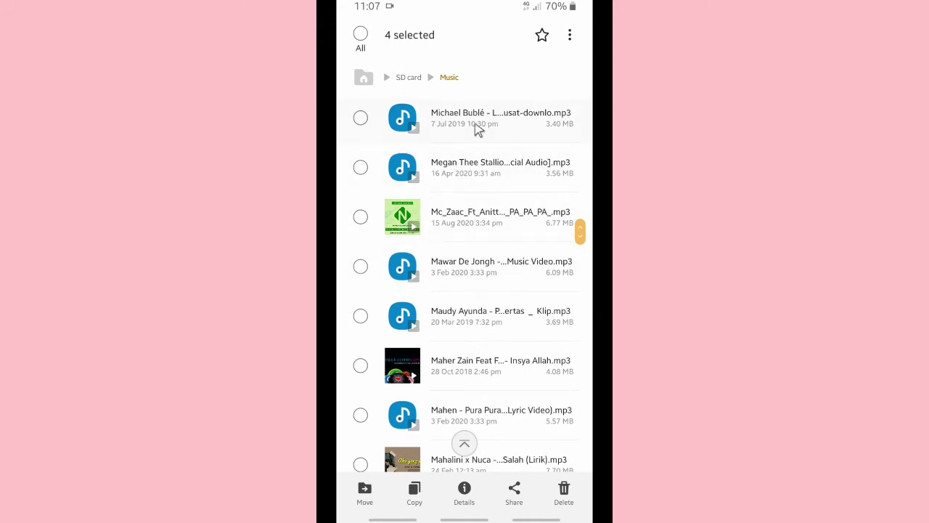
{"action": "left_click", "coordinate": [479, 129]}
{"action": "scroll", "coordinate": [494, 261], "scroll_direction": "down", "scroll_amount": 10}
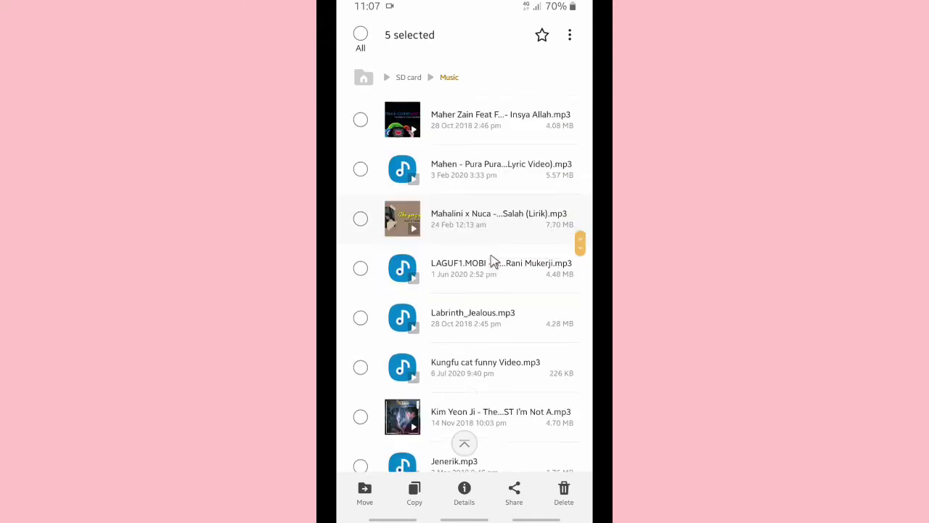
{"action": "scroll", "coordinate": [486, 294], "scroll_direction": "down", "scroll_amount": 5}
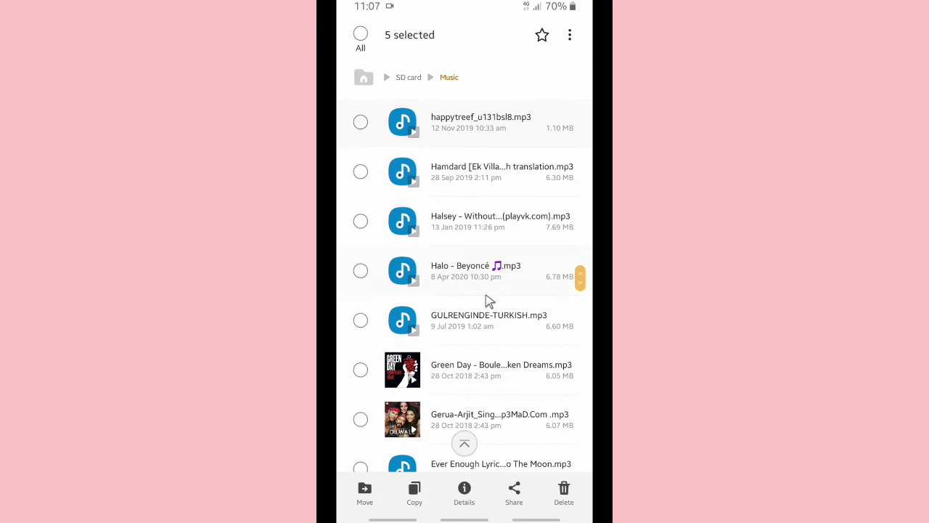
{"action": "left_click", "coordinate": [472, 364]}
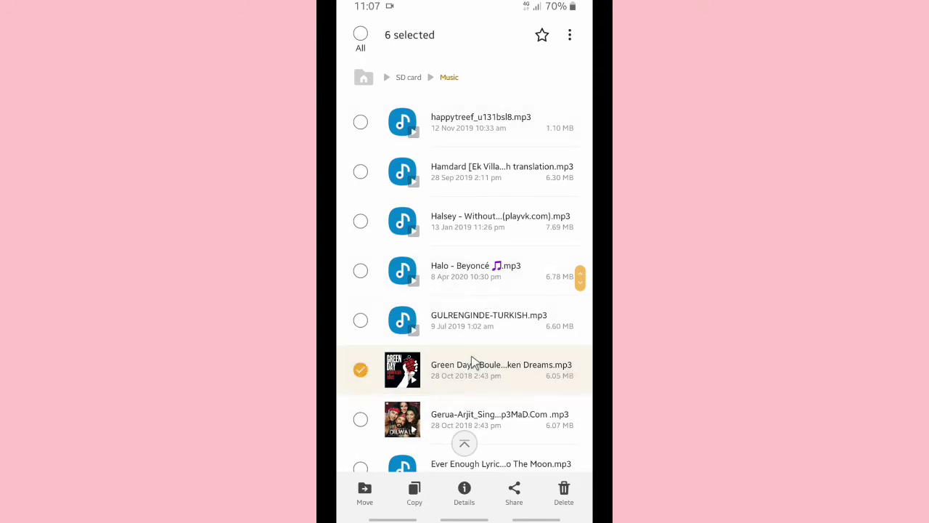
Start copying the selected songs and open internal storage as the destination.
{"action": "left_click", "coordinate": [421, 489]}
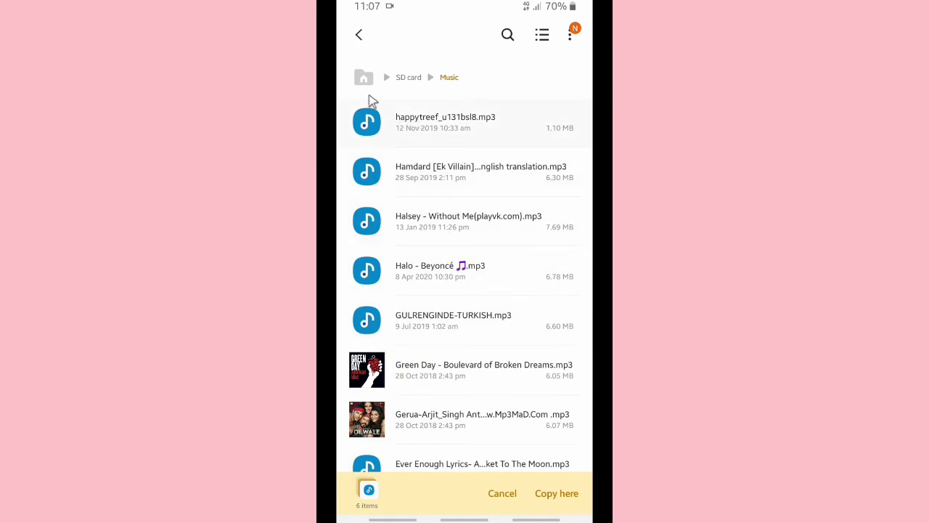
{"action": "left_click", "coordinate": [364, 79]}
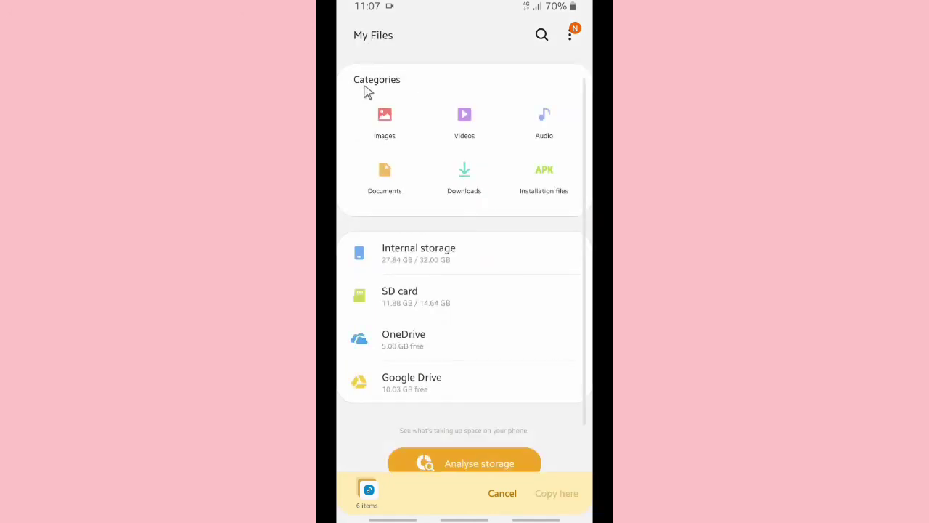
{"action": "left_click", "coordinate": [461, 255]}
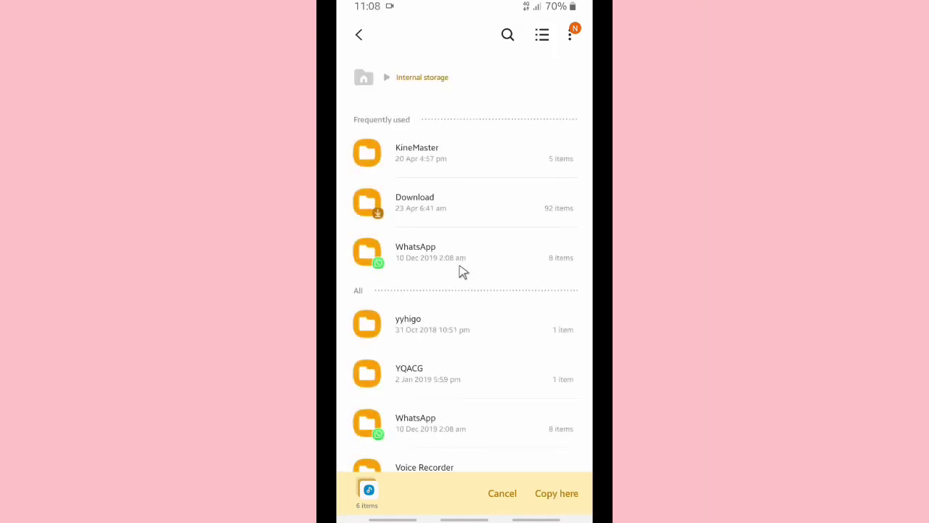
Copy the selected songs into the Ringtones folder inside the Telegram folder.
{"action": "scroll", "coordinate": [461, 269], "scroll_direction": "down", "scroll_amount": 10}
{"action": "scroll", "coordinate": [465, 320], "scroll_direction": "down", "scroll_amount": 4}
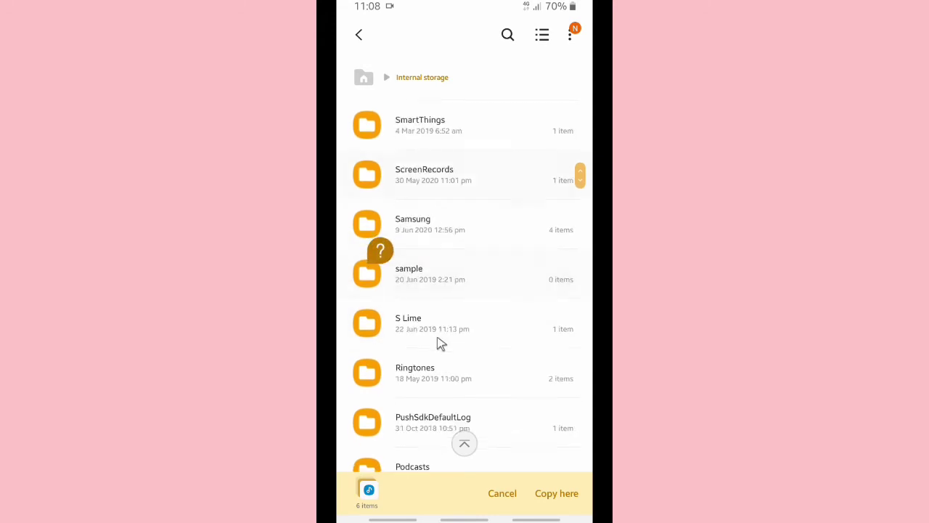
{"action": "scroll", "coordinate": [441, 344], "scroll_direction": "down", "scroll_amount": 15}
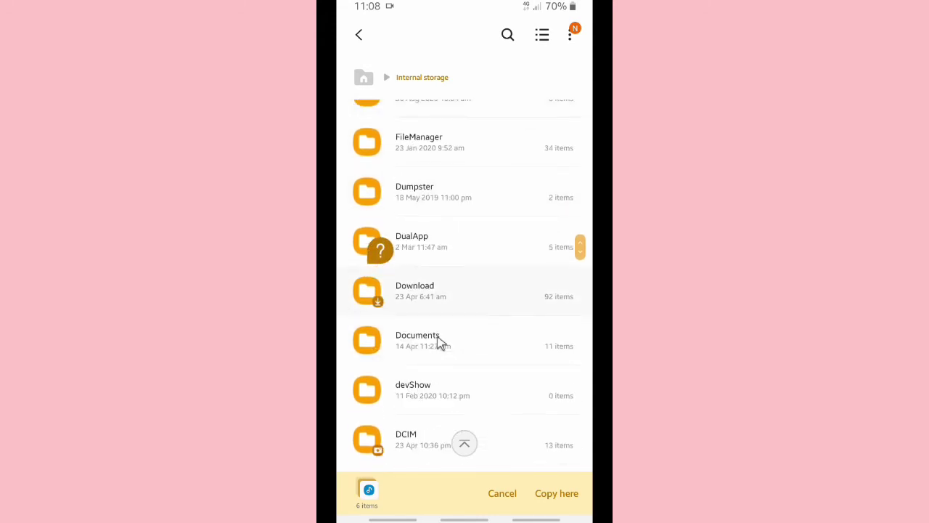
{"action": "scroll", "coordinate": [440, 342], "scroll_direction": "down", "scroll_amount": 3}
{"action": "scroll", "coordinate": [450, 332], "scroll_direction": "up", "scroll_amount": 20}
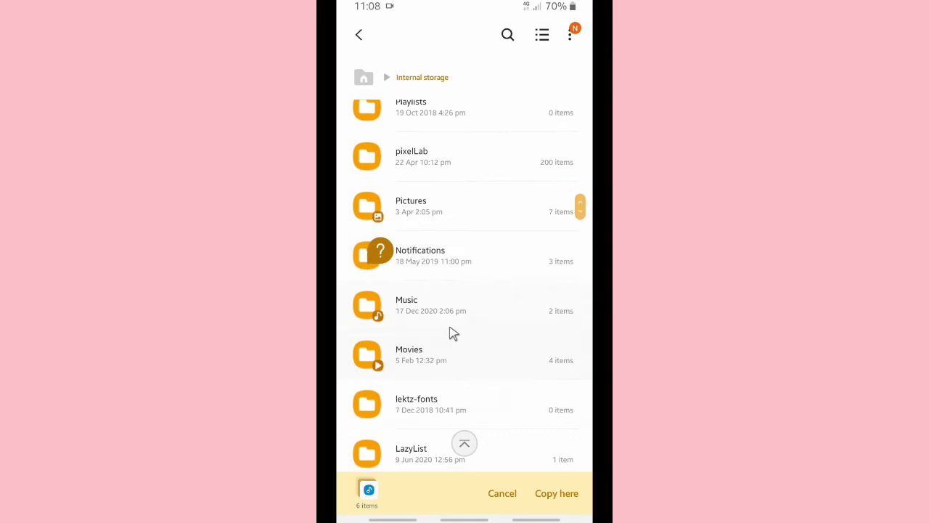
{"action": "scroll", "coordinate": [454, 327], "scroll_direction": "up", "scroll_amount": 5}
{"action": "scroll", "coordinate": [454, 327], "scroll_direction": "down", "scroll_amount": 5}
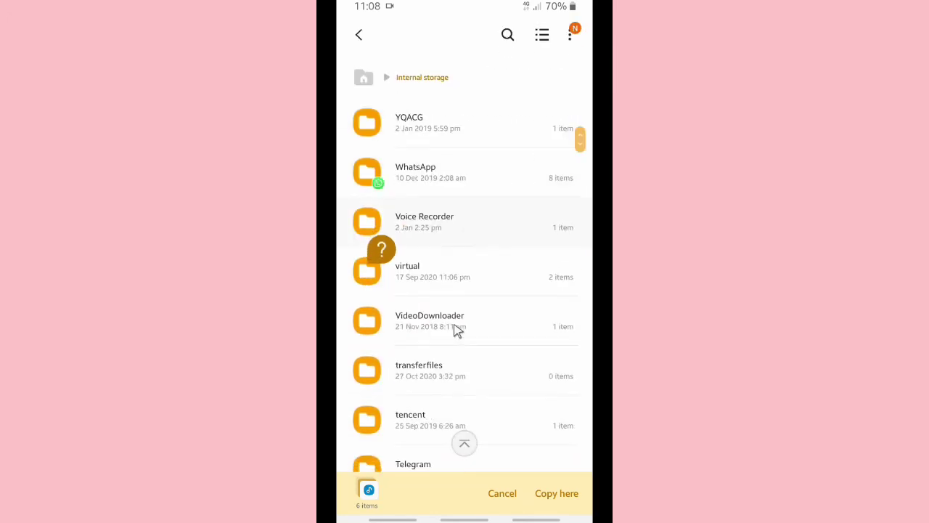
{"action": "scroll", "coordinate": [457, 330], "scroll_direction": "down", "scroll_amount": 10}
{"action": "scroll", "coordinate": [458, 330], "scroll_direction": "down", "scroll_amount": 20}
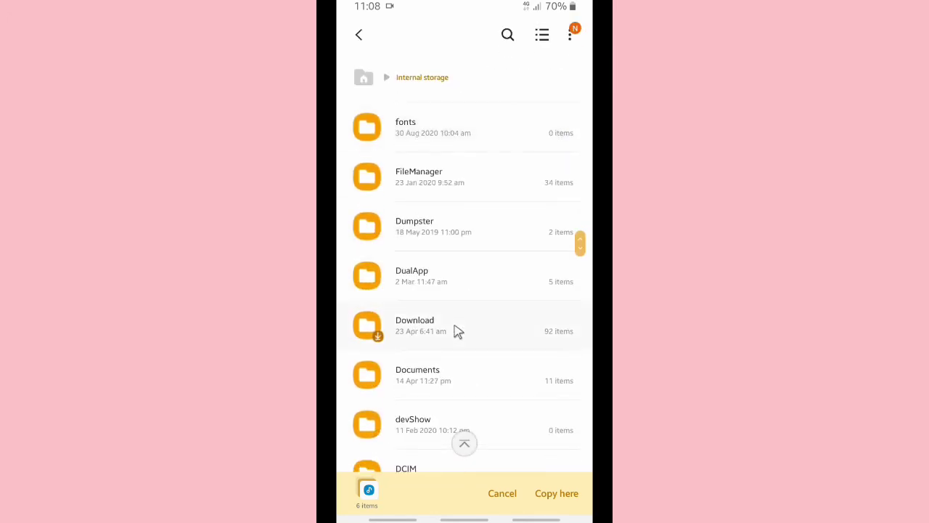
{"action": "scroll", "coordinate": [457, 331], "scroll_direction": "up", "scroll_amount": 5}
{"action": "scroll", "coordinate": [457, 331], "scroll_direction": "up", "scroll_amount": 10}
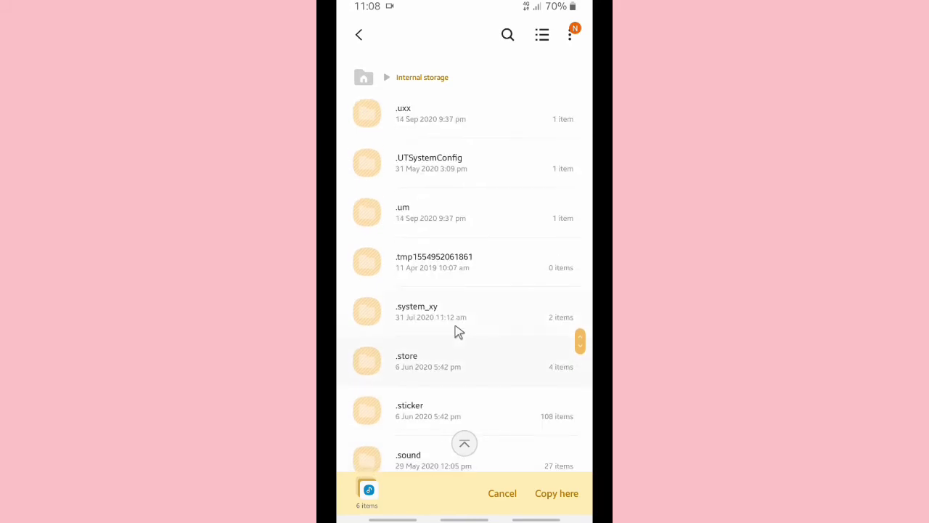
{"action": "scroll", "coordinate": [458, 331], "scroll_direction": "up", "scroll_amount": 5}
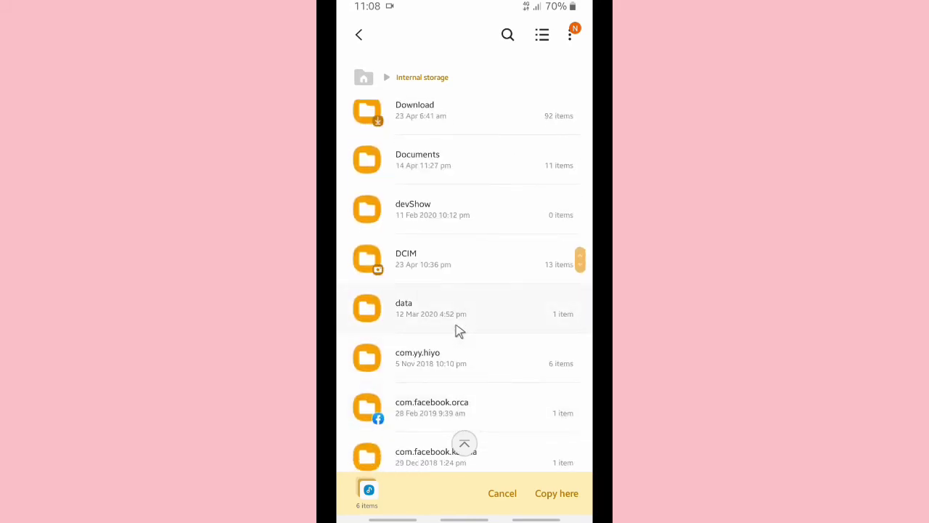
{"action": "scroll", "coordinate": [458, 331], "scroll_direction": "up", "scroll_amount": 5}
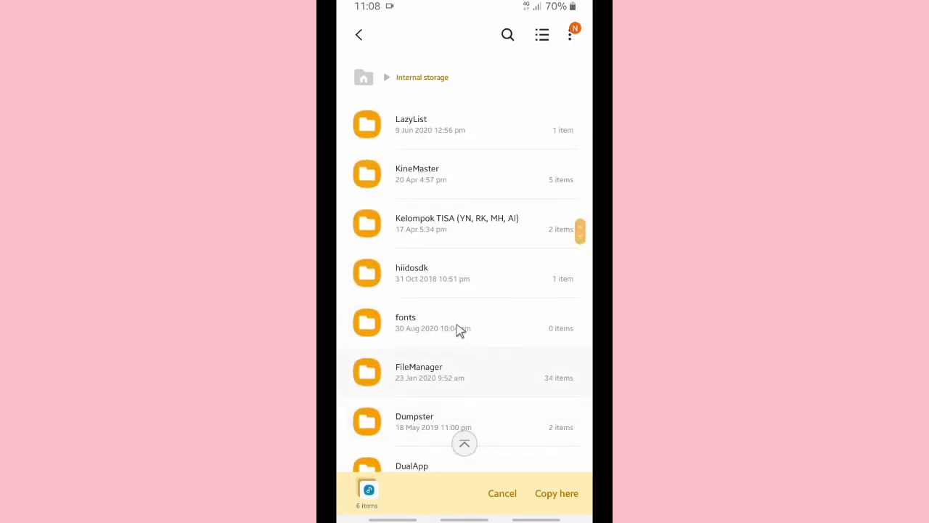
{"action": "scroll", "coordinate": [457, 331], "scroll_direction": "up", "scroll_amount": 8}
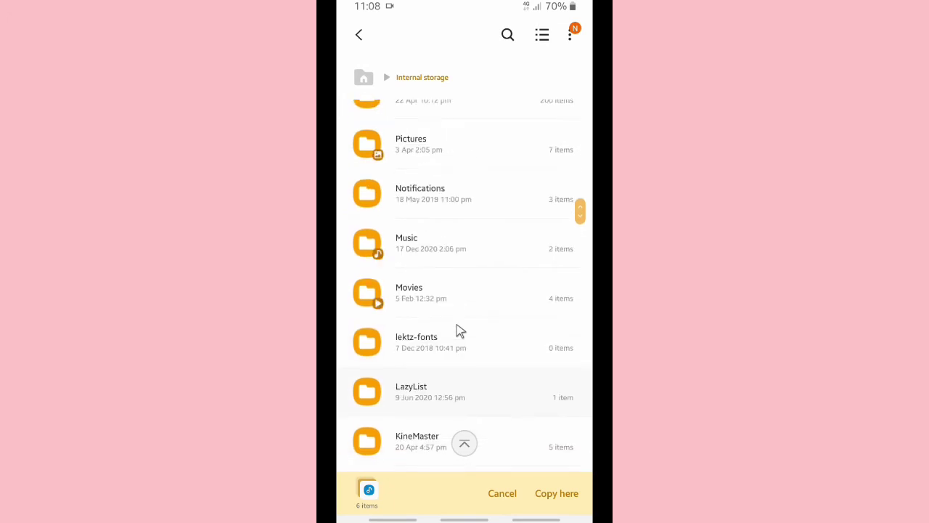
{"action": "scroll", "coordinate": [457, 323], "scroll_direction": "up", "scroll_amount": 8}
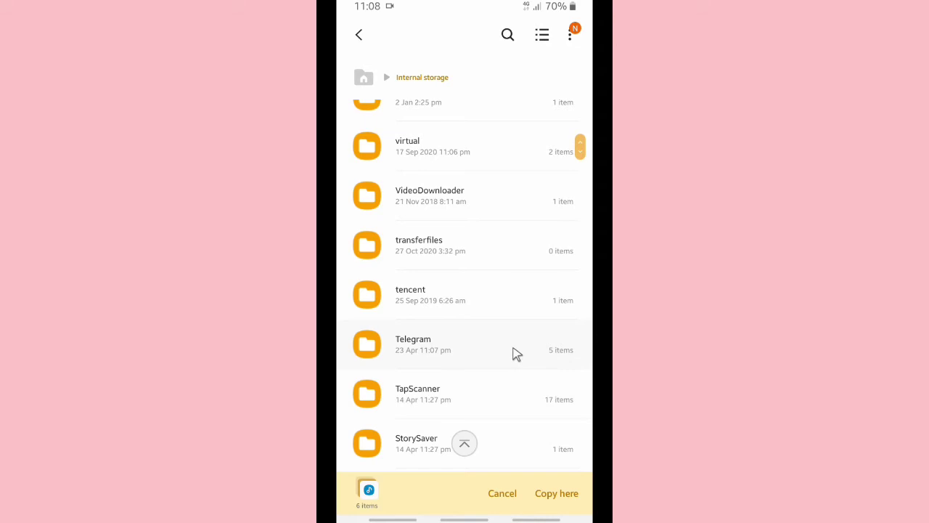
{"action": "left_click", "coordinate": [463, 352]}
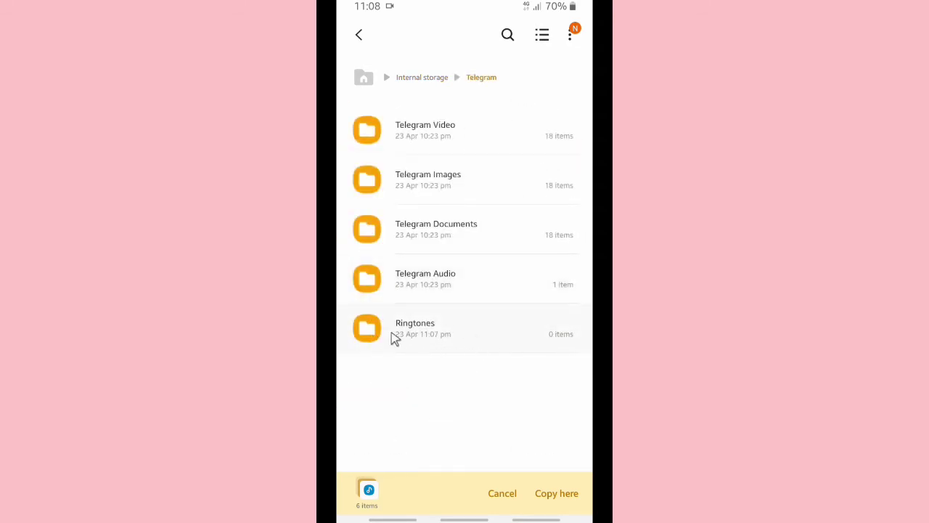
{"action": "left_click", "coordinate": [431, 335]}
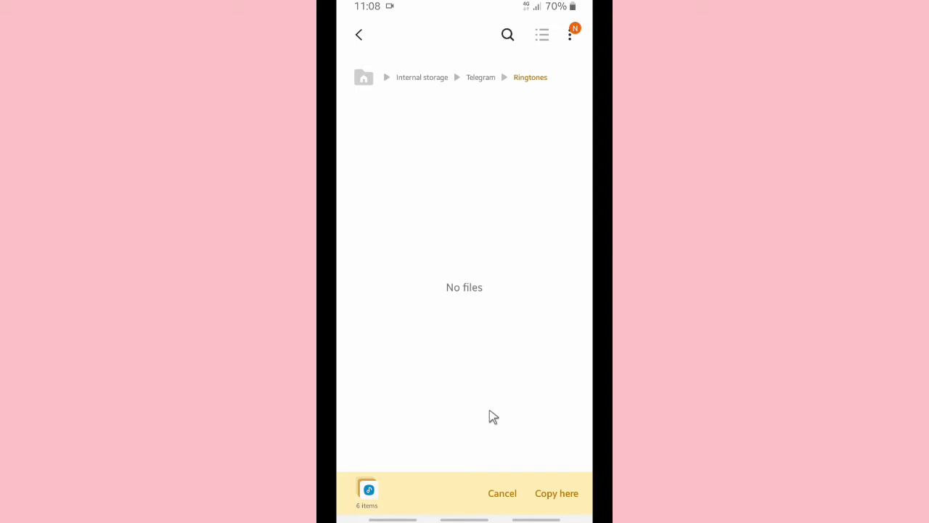
{"action": "left_click", "coordinate": [564, 497]}
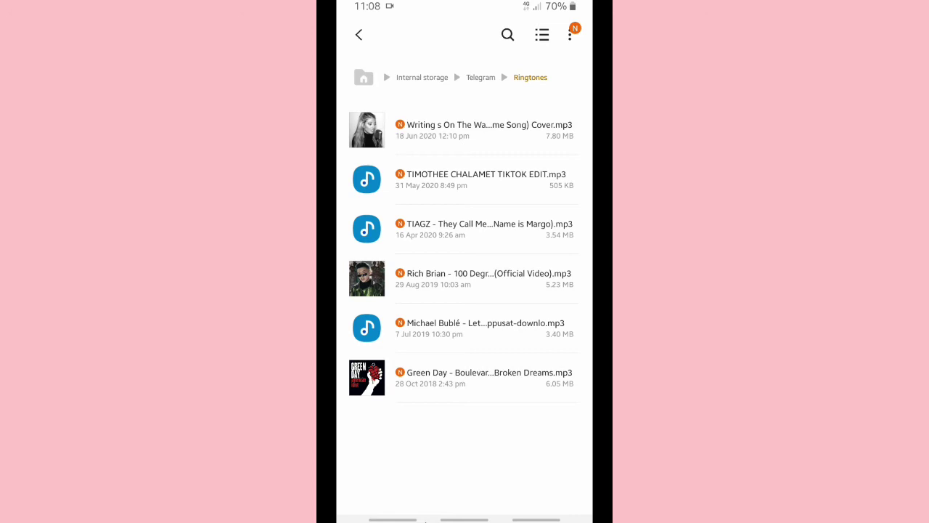
Switch to Telegram and open the call ringtone list in the Notifications and Sounds settings.
{"action": "left_click_drag", "start_coordinate": [393, 519], "coordinate": [407, 407]}
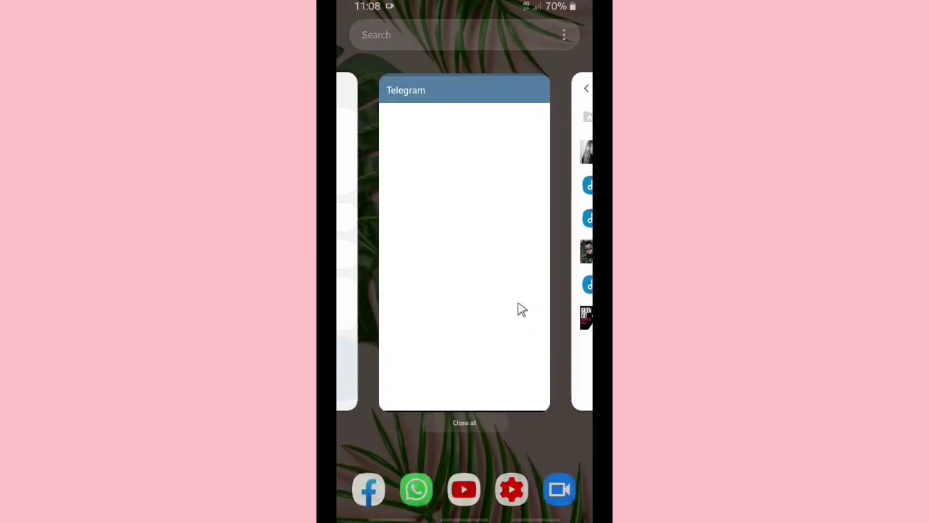
{"action": "left_click", "coordinate": [521, 309]}
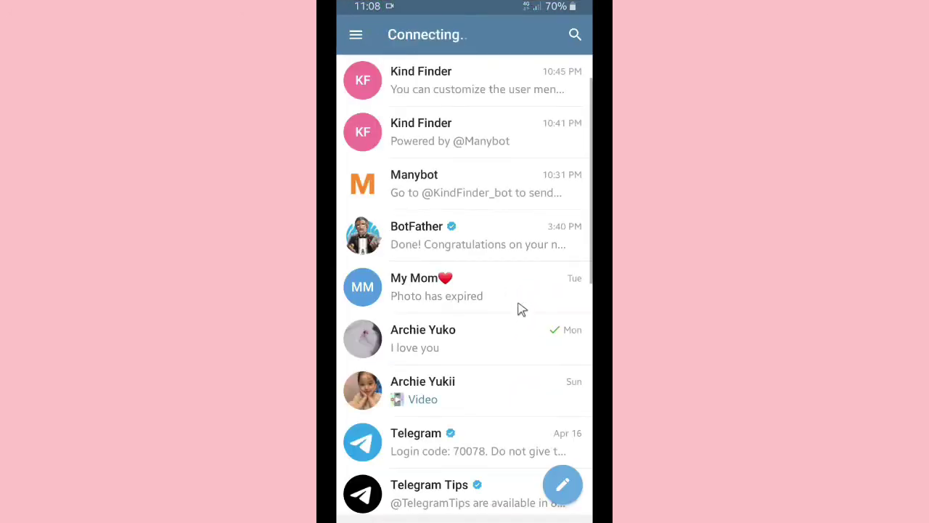
{"action": "left_click", "coordinate": [355, 35]}
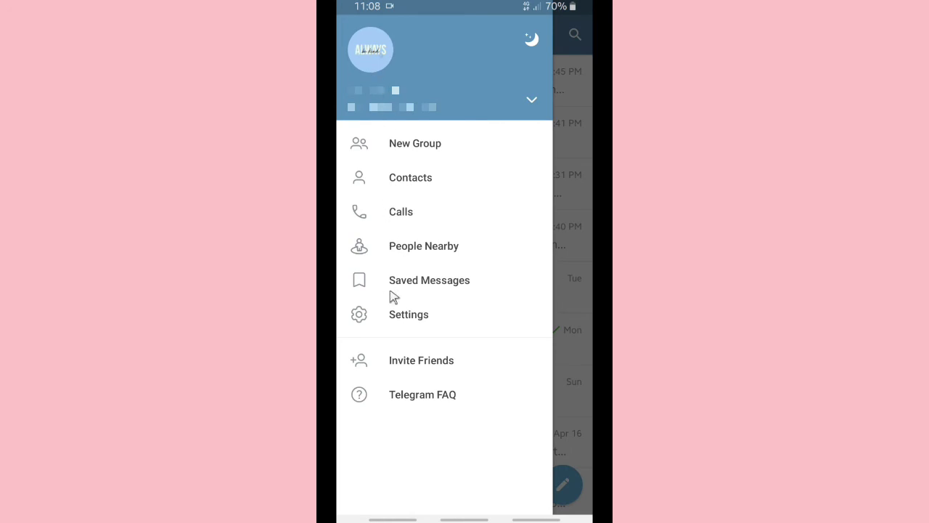
{"action": "left_click", "coordinate": [397, 312]}
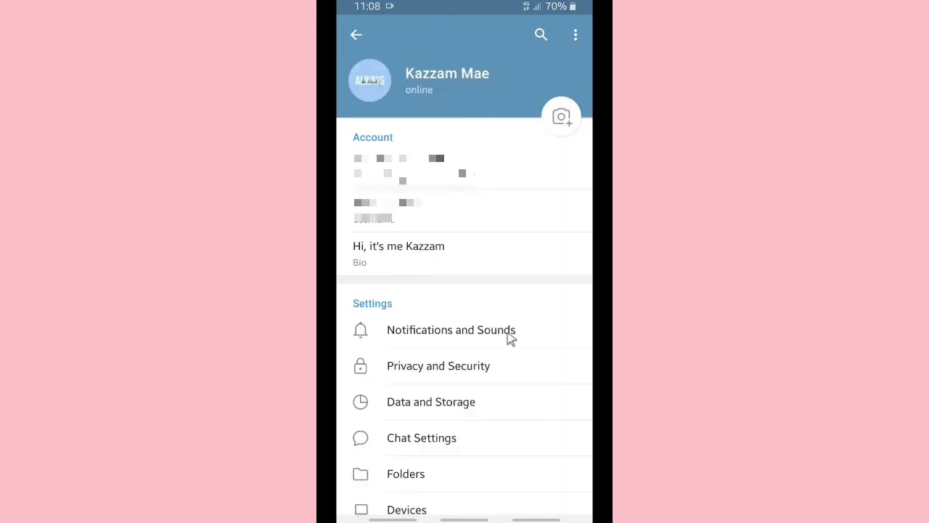
{"action": "left_click", "coordinate": [488, 341]}
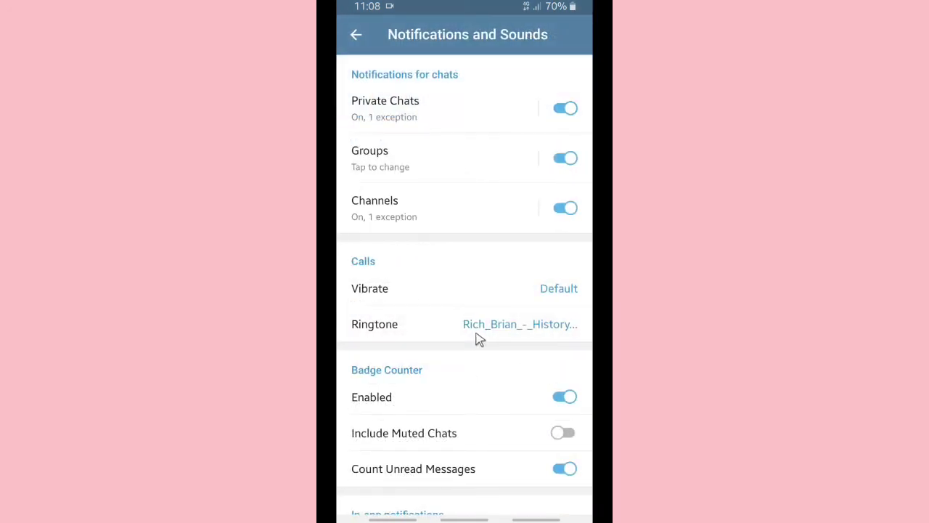
{"action": "left_click", "coordinate": [411, 323]}
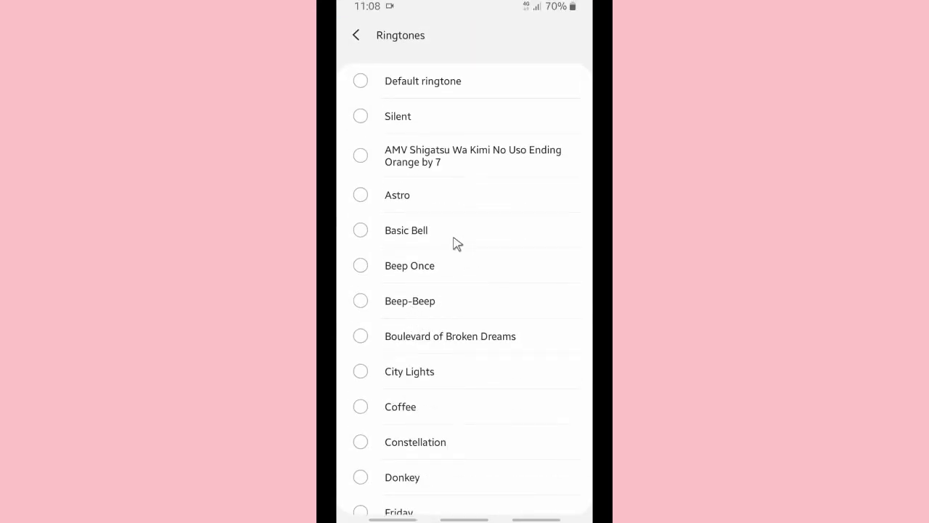
Choose "Michael Bublé - Let me go home" as the call ringtone and look through the ringtones listed after it.
{"action": "scroll", "coordinate": [504, 191], "scroll_direction": "down", "scroll_amount": 10}
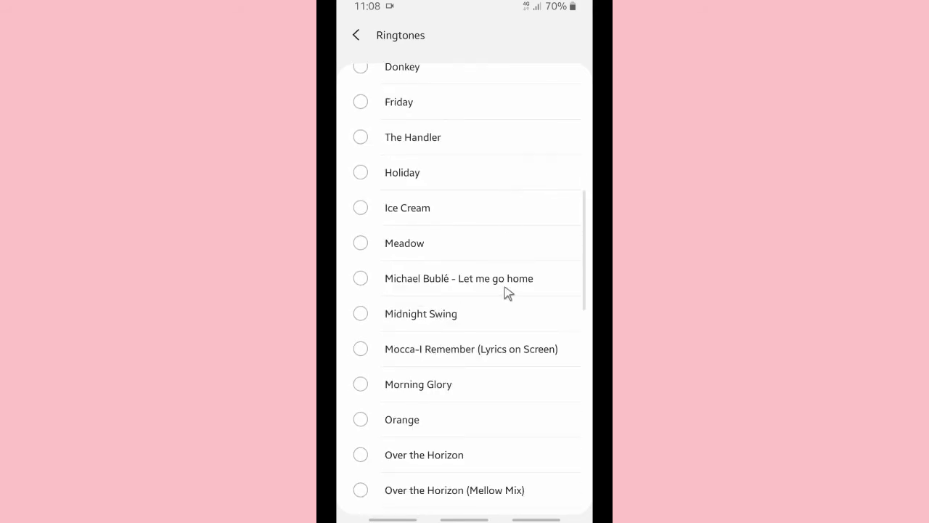
{"action": "left_click", "coordinate": [507, 282]}
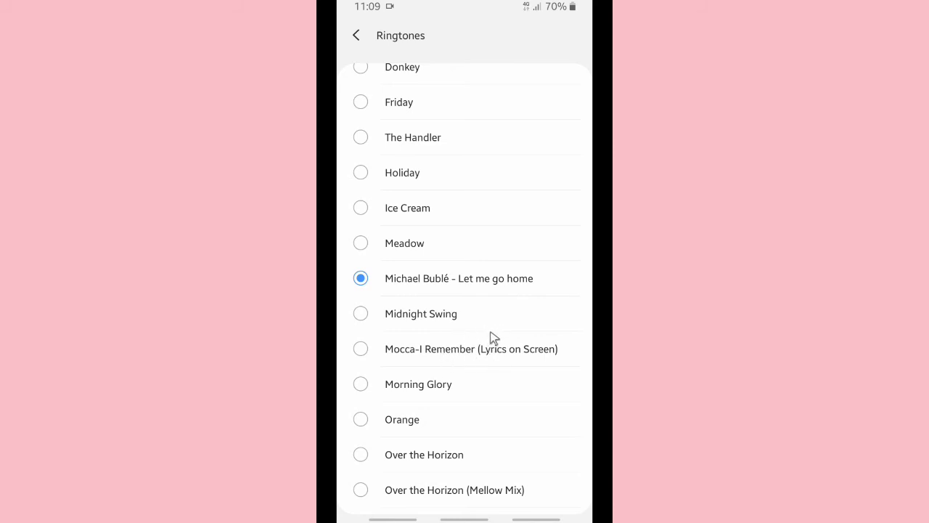
{"action": "scroll", "coordinate": [493, 337], "scroll_direction": "down", "scroll_amount": 5}
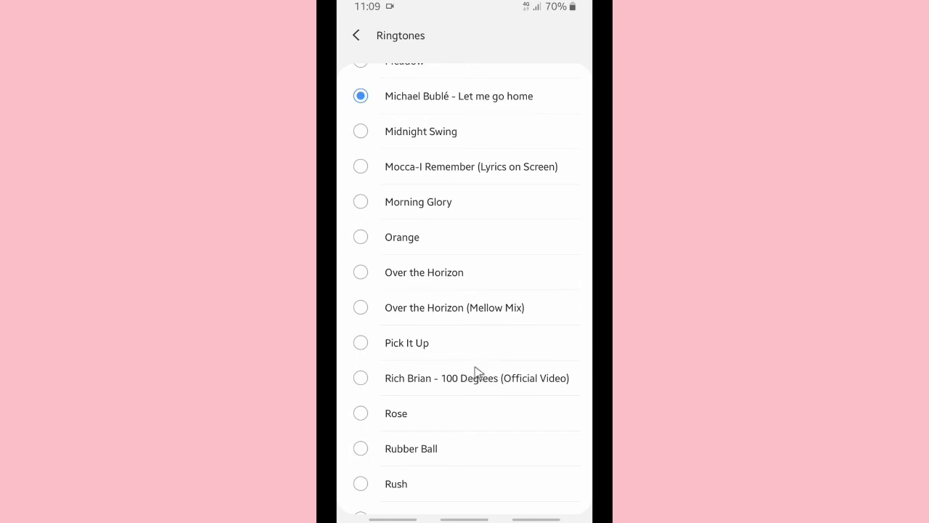
{"action": "scroll", "coordinate": [471, 369], "scroll_direction": "down", "scroll_amount": 5}
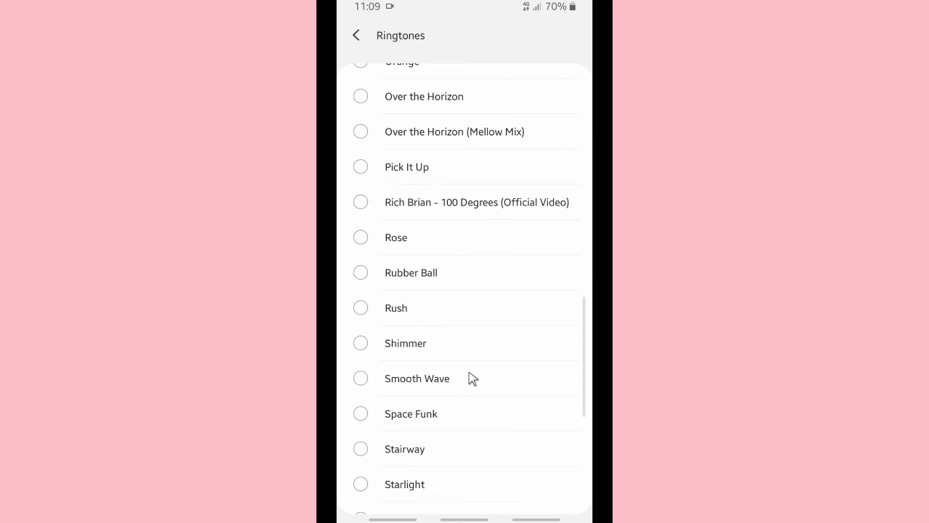
Try "Rich Brian - 100 Degrees (Official Video)" as the call ringtone.
{"action": "scroll", "coordinate": [471, 377], "scroll_direction": "down", "scroll_amount": 5}
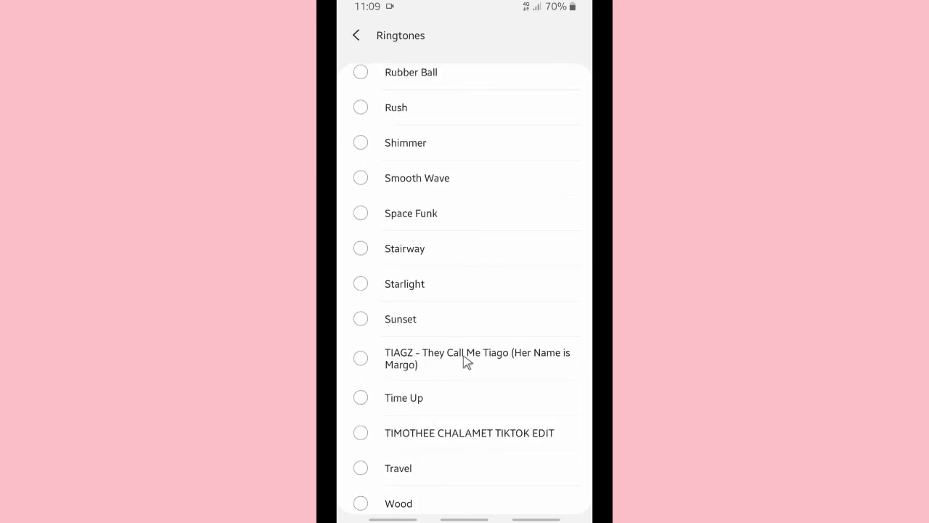
{"action": "scroll", "coordinate": [465, 361], "scroll_direction": "up", "scroll_amount": 3}
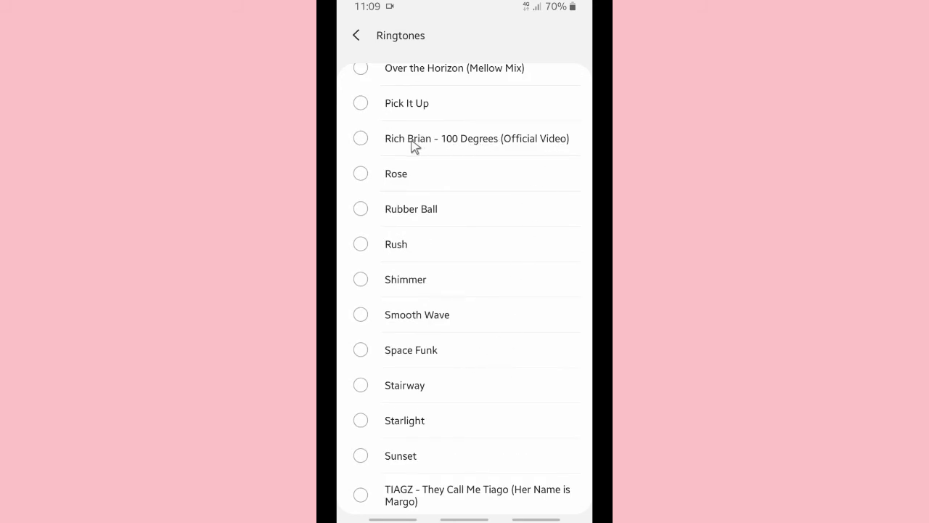
{"action": "left_click", "coordinate": [473, 148]}
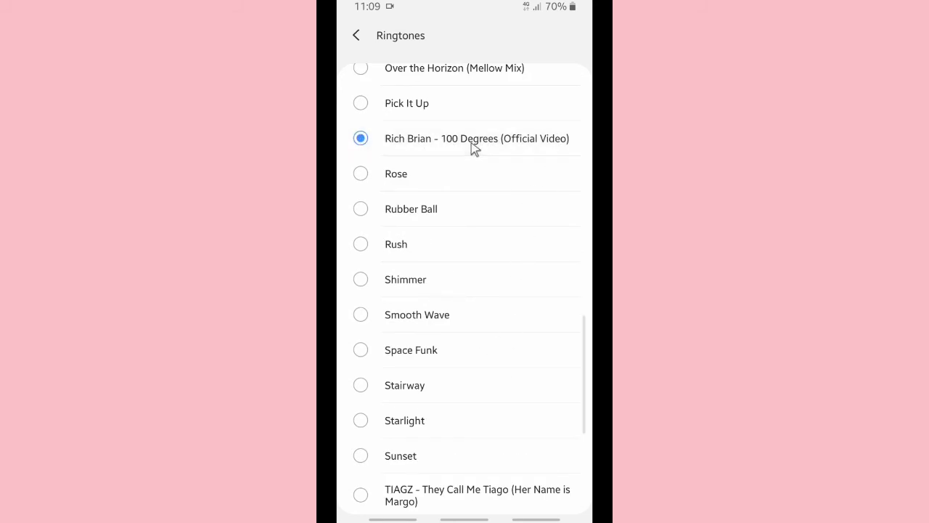
Try "TIAGZ - They Call Me Tiago", "TIMOTHEE CHALAMET TIKTOK EDIT" and the "Writing's On The Wall" cover in turn as the call ringtone.
{"action": "scroll", "coordinate": [498, 411], "scroll_direction": "down", "scroll_amount": 4}
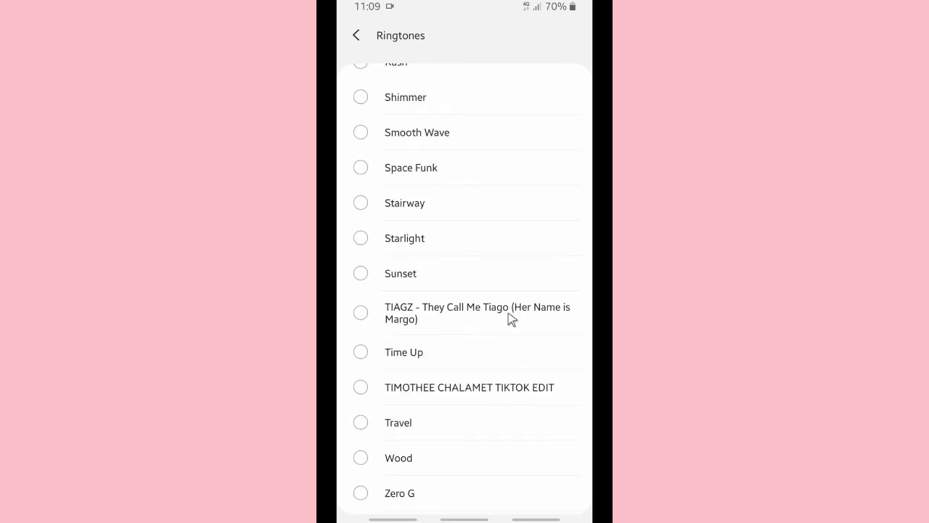
{"action": "scroll", "coordinate": [496, 320], "scroll_direction": "down", "scroll_amount": 1}
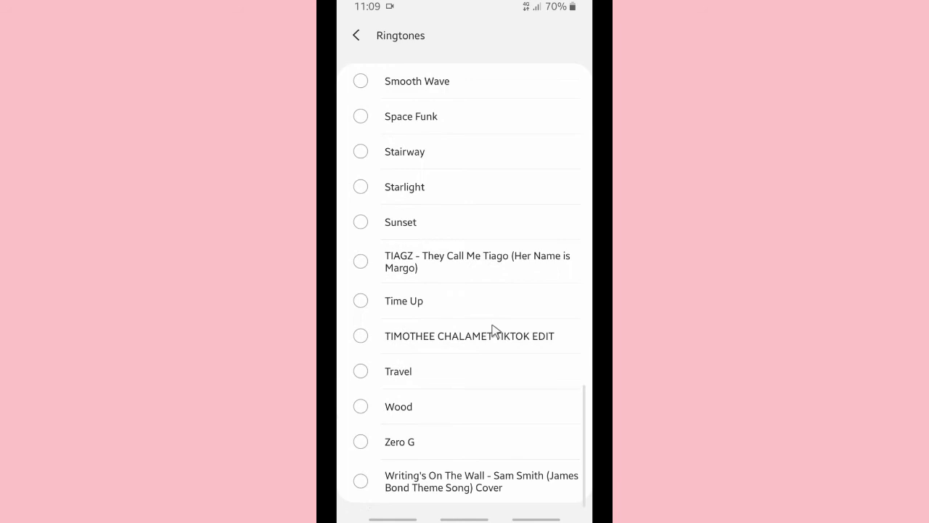
{"action": "left_click", "coordinate": [455, 261]}
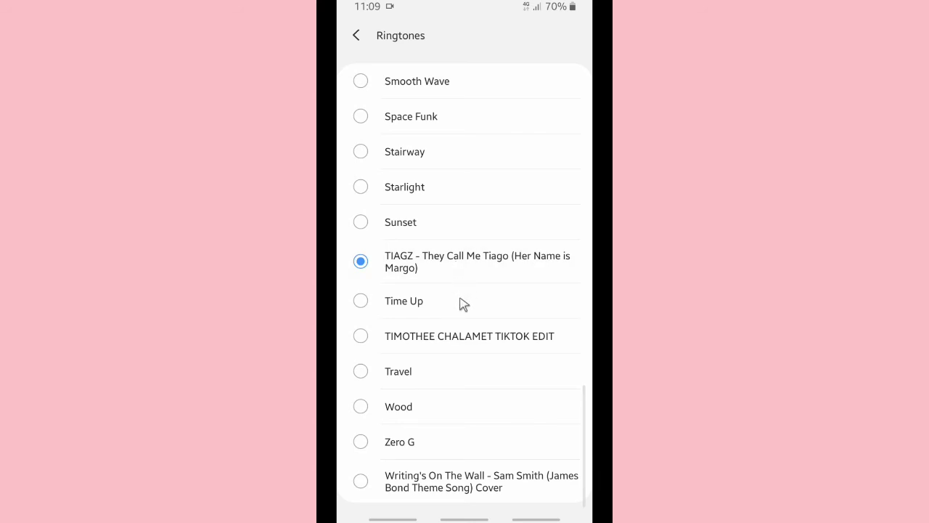
{"action": "left_click", "coordinate": [442, 340]}
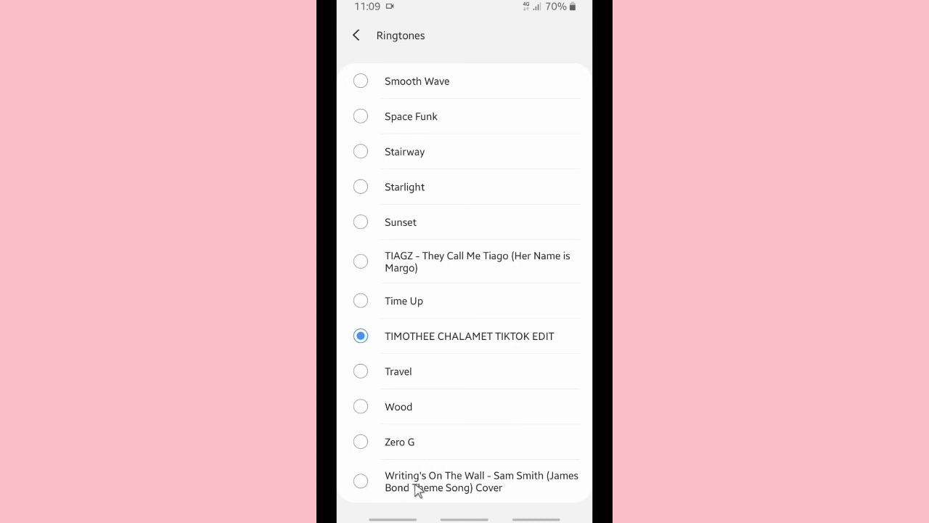
{"action": "left_click", "coordinate": [419, 491]}
Set "Rich Brian - 100 Degrees (Official Video)" as the call ringtone and back out of the Notifications and Sounds settings.
{"action": "scroll", "coordinate": [465, 243], "scroll_direction": "up", "scroll_amount": 5}
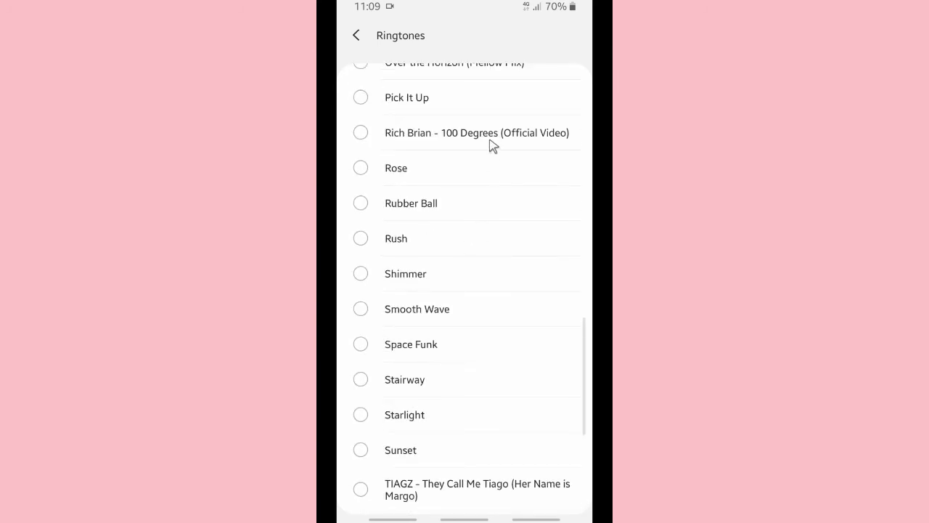
{"action": "left_click", "coordinate": [493, 142]}
{"action": "scroll", "coordinate": [403, 142], "scroll_direction": "up", "scroll_amount": 8}
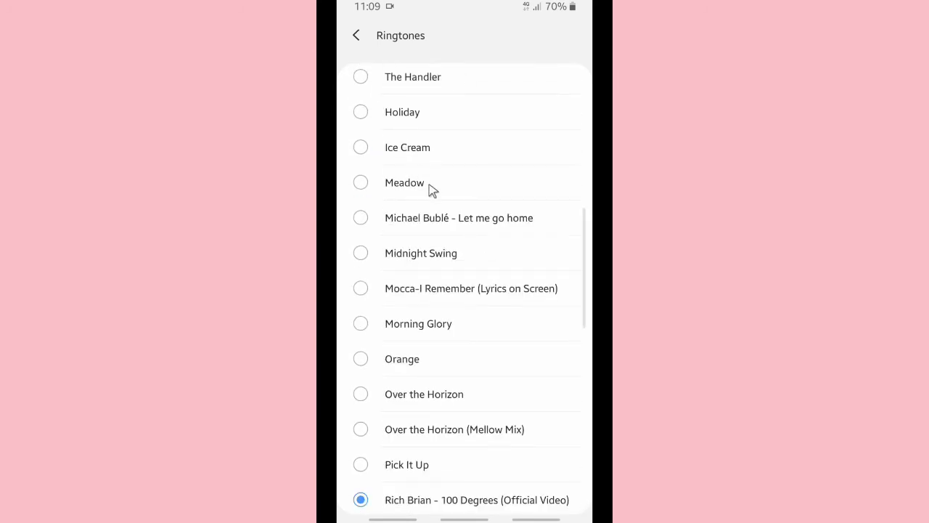
{"action": "left_click", "coordinate": [356, 37]}
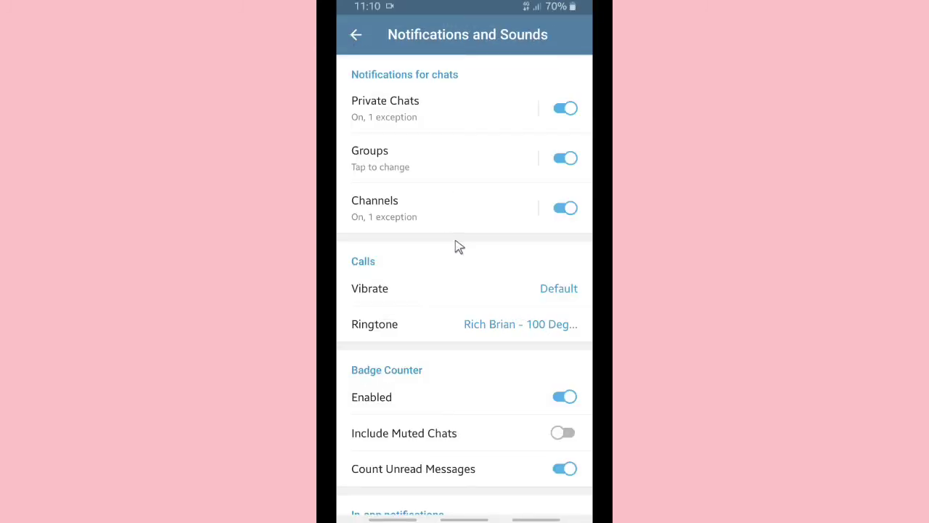
{"action": "left_click", "coordinate": [356, 37]}
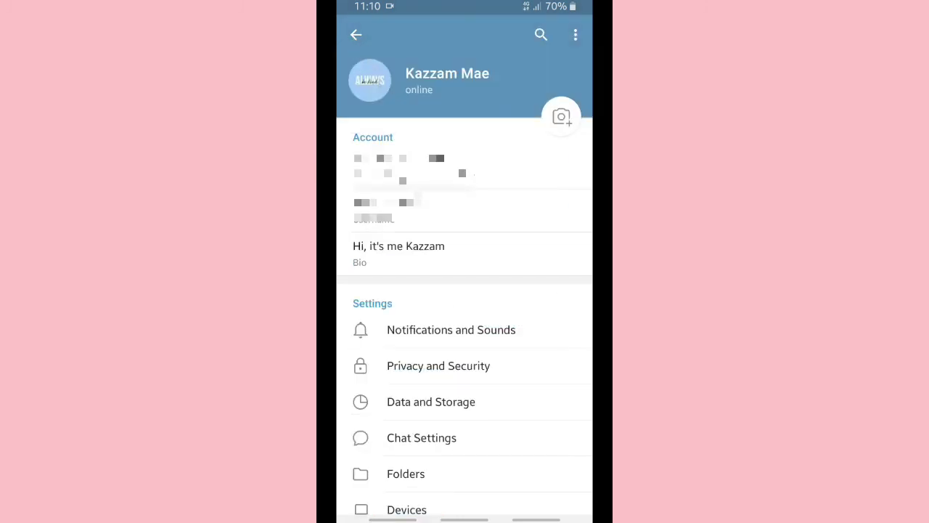
{"action": "right_click", "coordinate": [417, 195]}
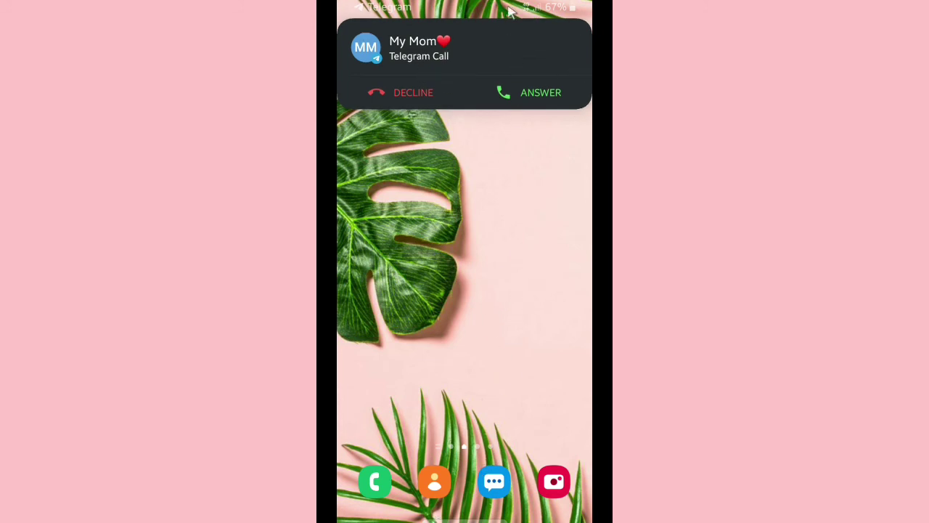
Open the incoming Telegram call in full screen to check the custom ringtone.
{"action": "left_click", "coordinate": [448, 51]}
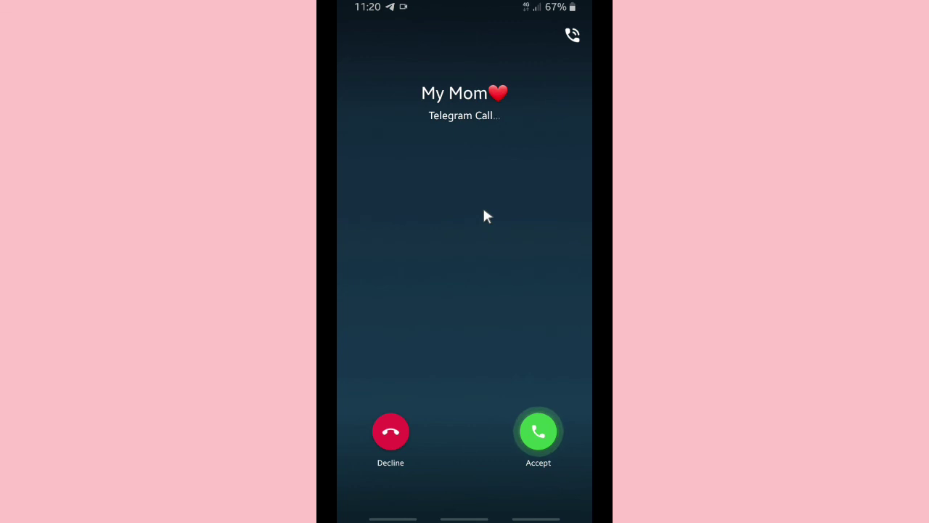
{"action": "left_click", "coordinate": [572, 36]}
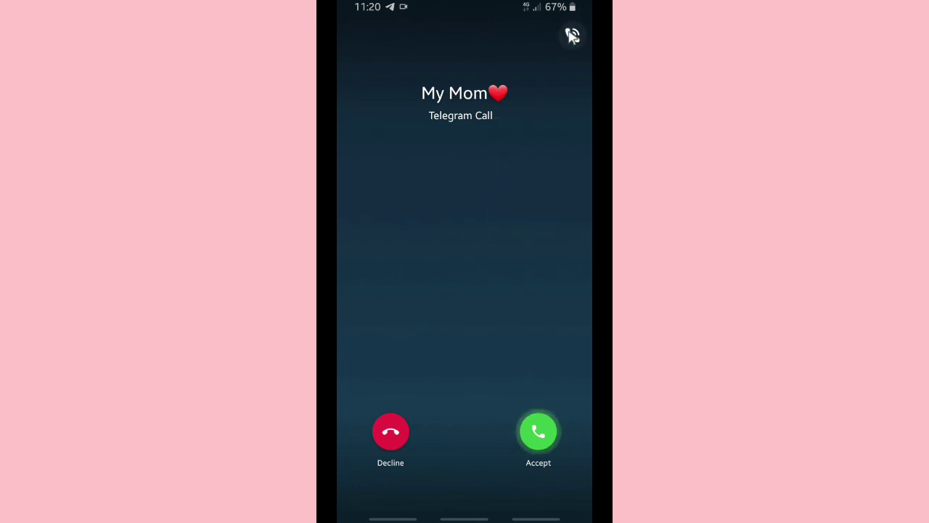